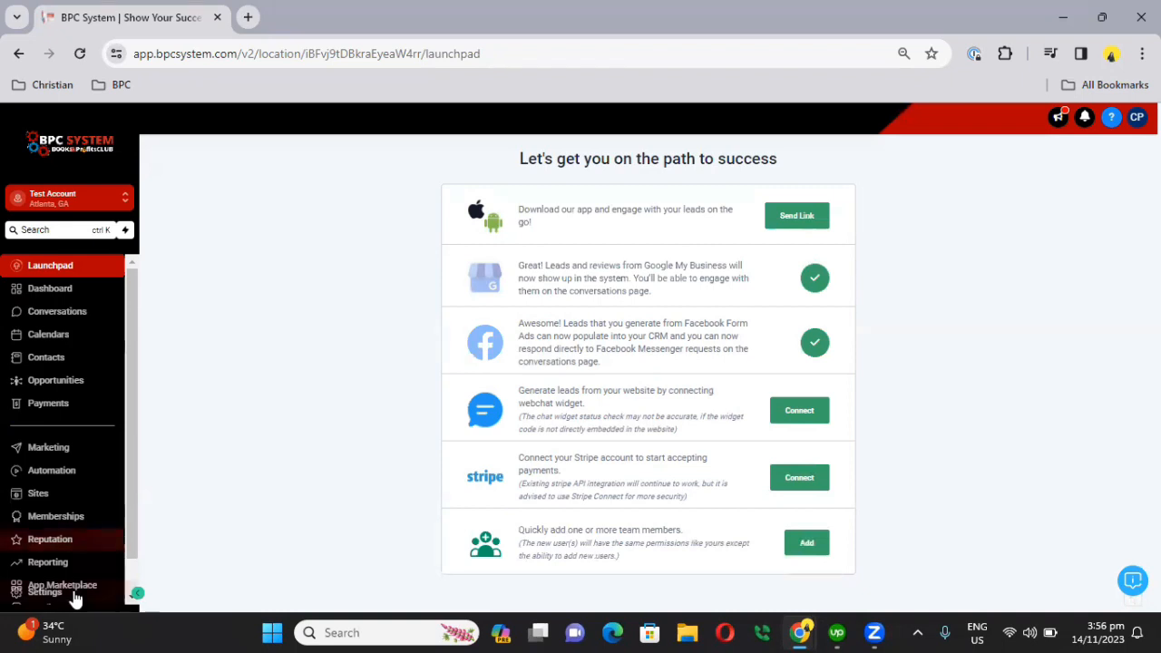
Open the account's calendar settings and start a new calendar with the Simple Calendar scheduling type
{"action": "left_click", "coordinate": [63, 597]}
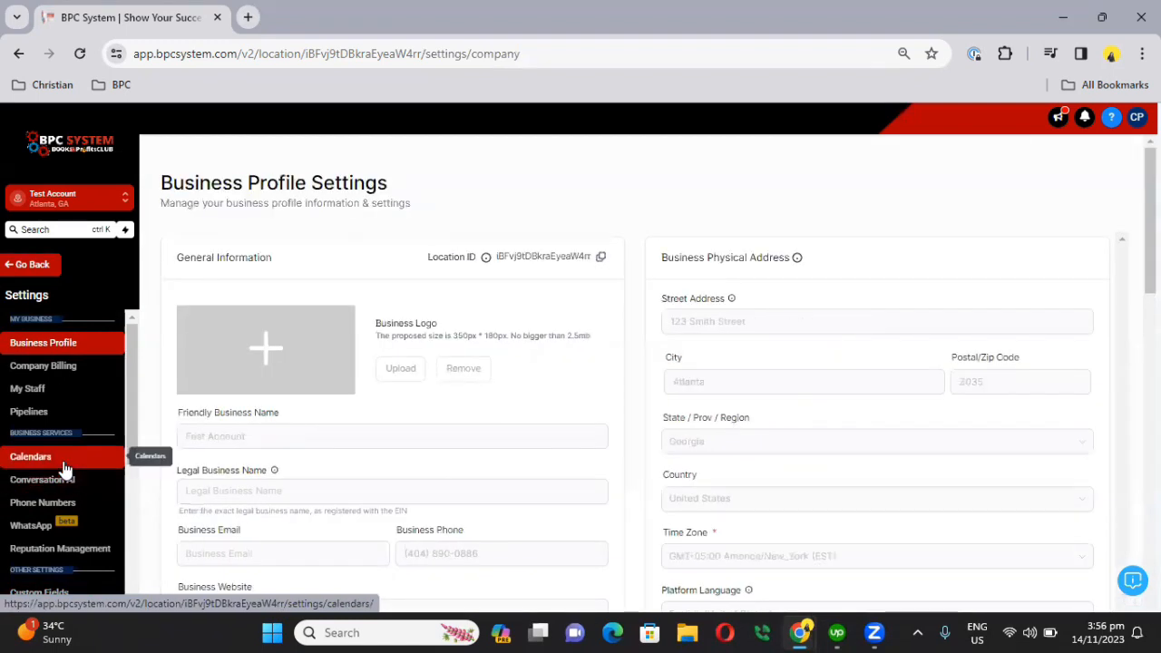
{"action": "left_click", "coordinate": [63, 467]}
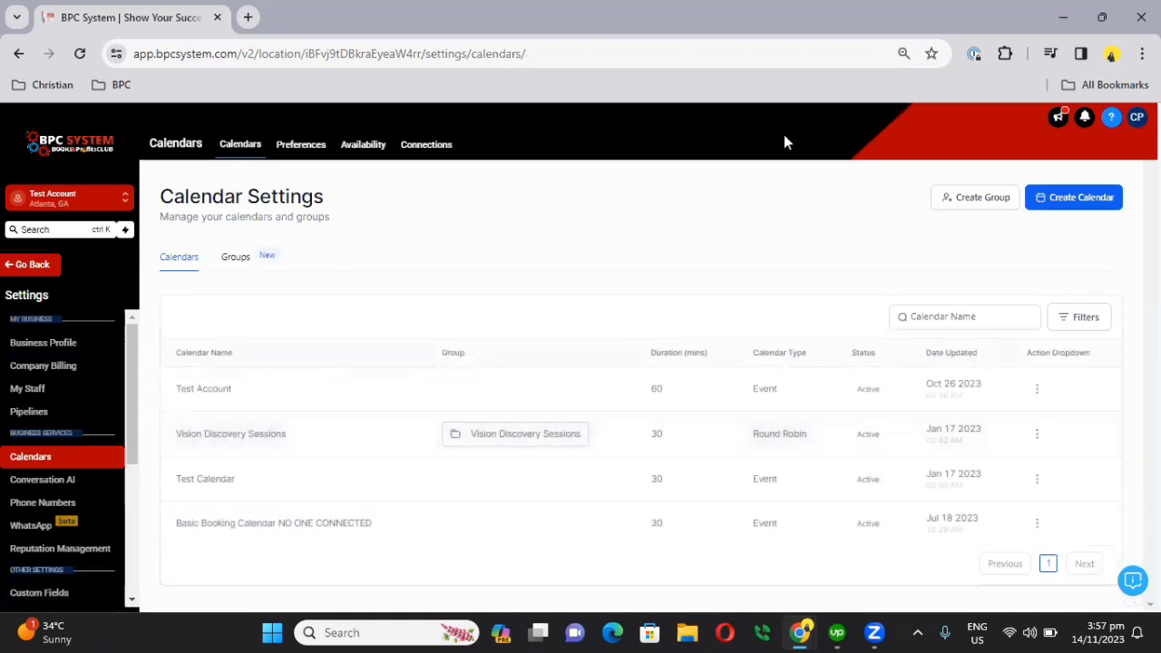
{"action": "left_click", "coordinate": [1068, 201]}
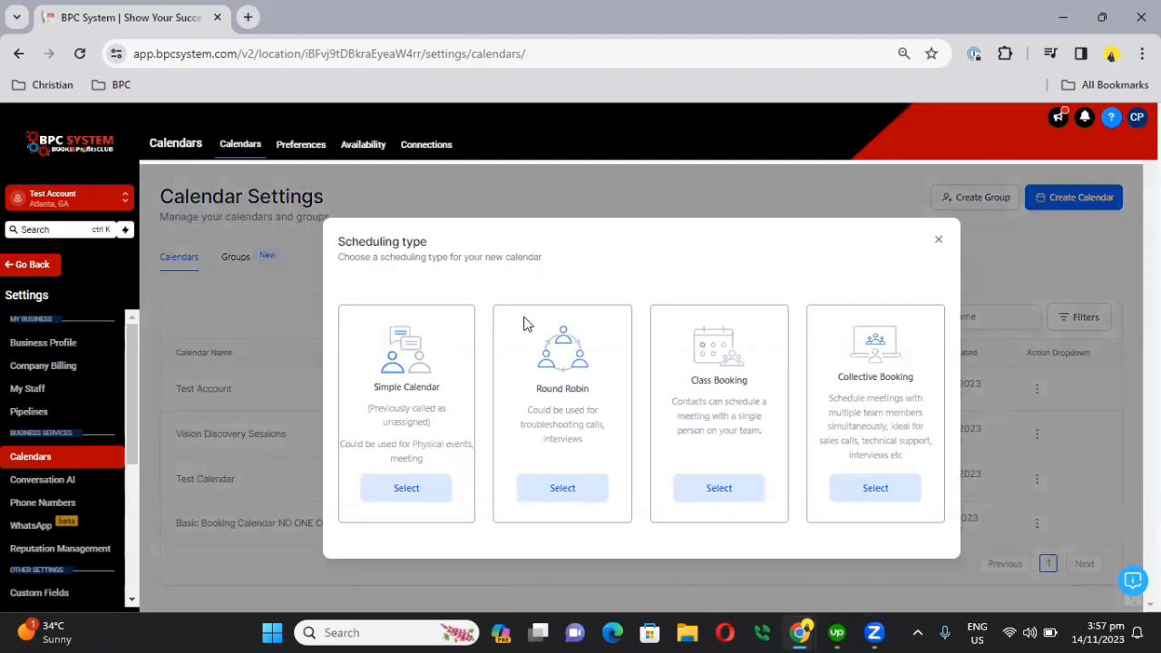
{"action": "left_click", "coordinate": [393, 495]}
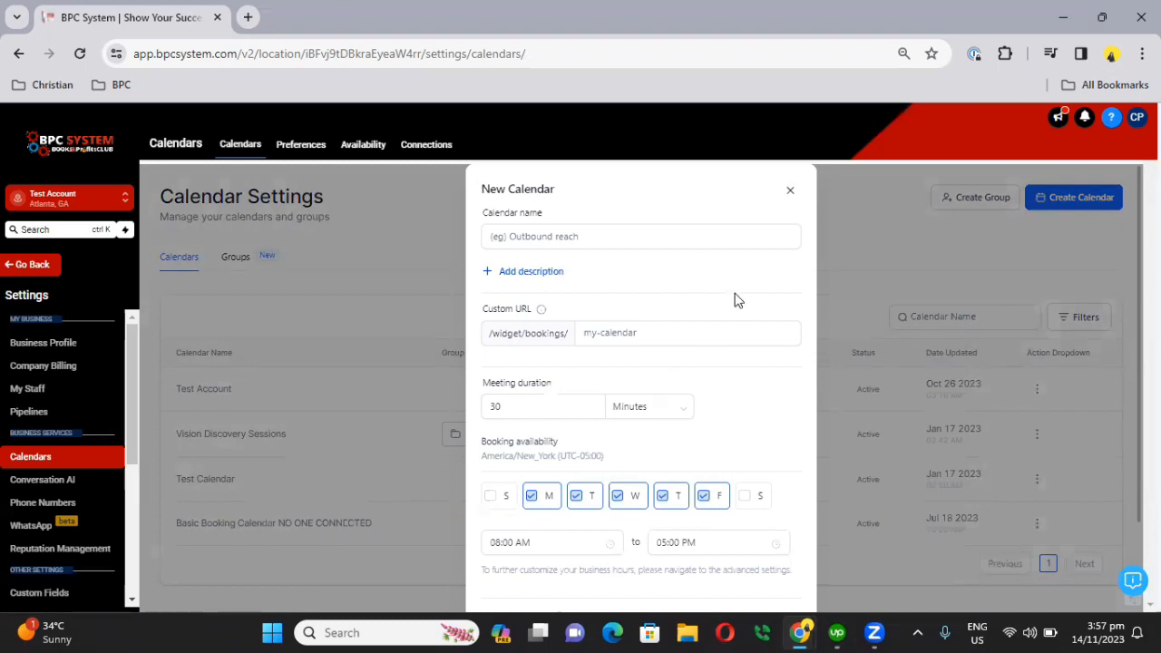
Name the new calendar "My Calendar 1"
{"action": "left_click", "coordinate": [634, 240]}
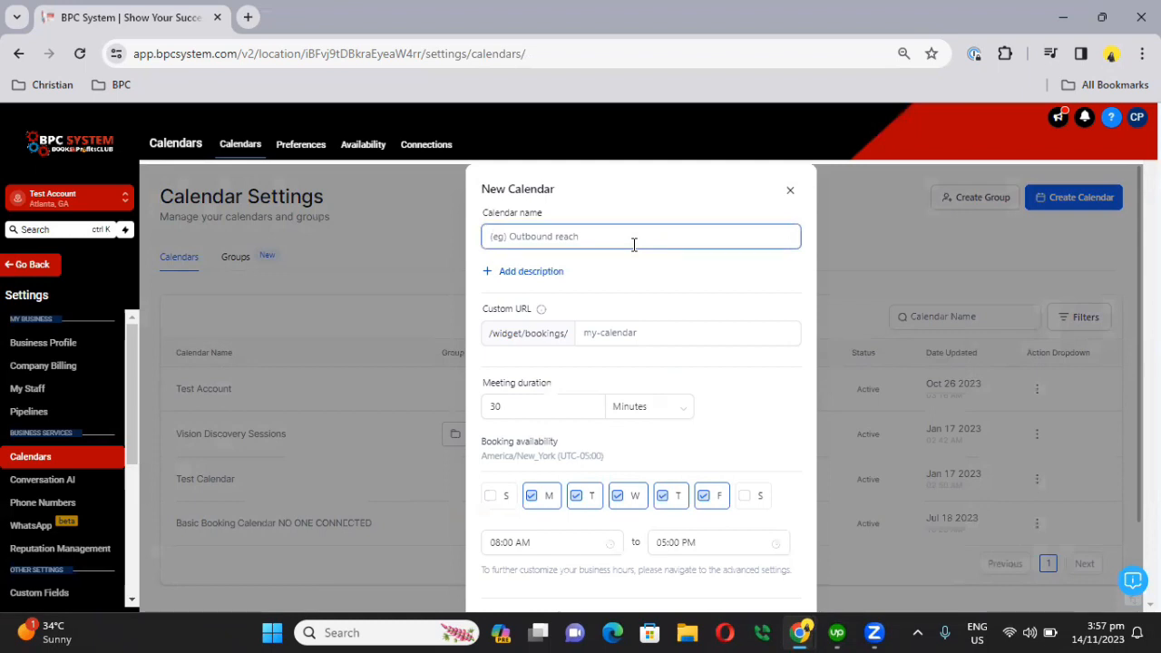
{"action": "type", "text": "M"}
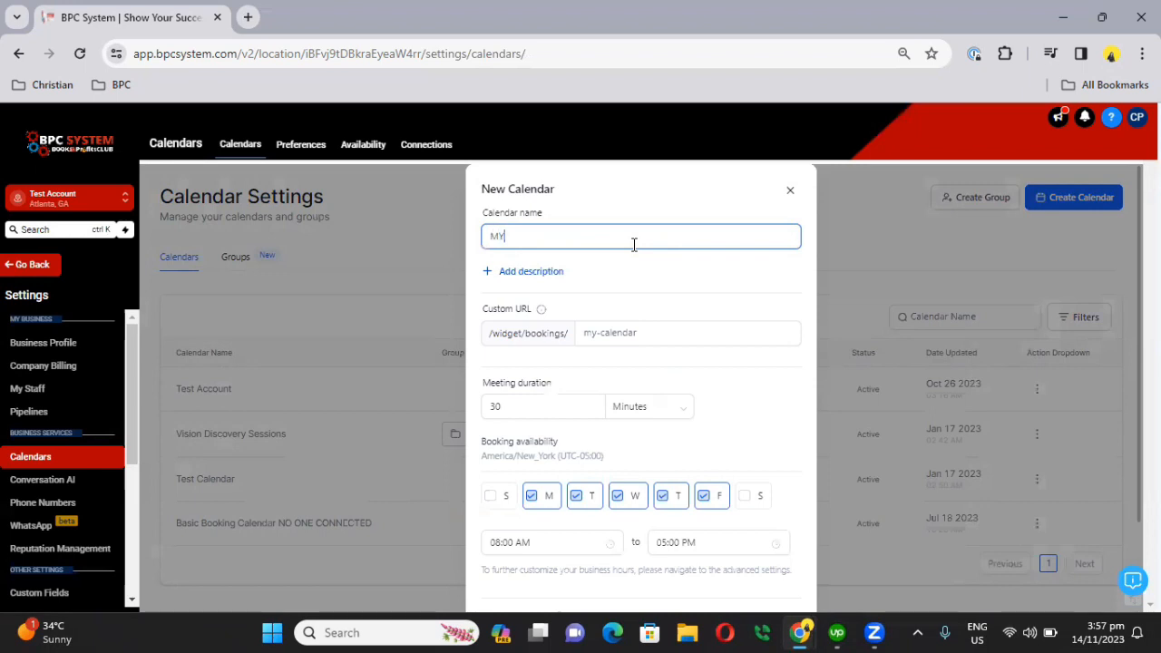
{"action": "type", "text": "y Cale"}
{"action": "key", "text": "BackSpace"}
{"action": "key", "text": "BackSpace"}
{"action": "key", "text": "BackSpace"}
{"action": "key", "text": "BackSpace"}
{"action": "key", "text": "BackSpace"}
{"action": "key", "text": "BackSpace"}
{"action": "key", "text": "BackSpace"}
{"action": "type", "text": "My Calendar 1"}
{"action": "left_click", "coordinate": [608, 335]}
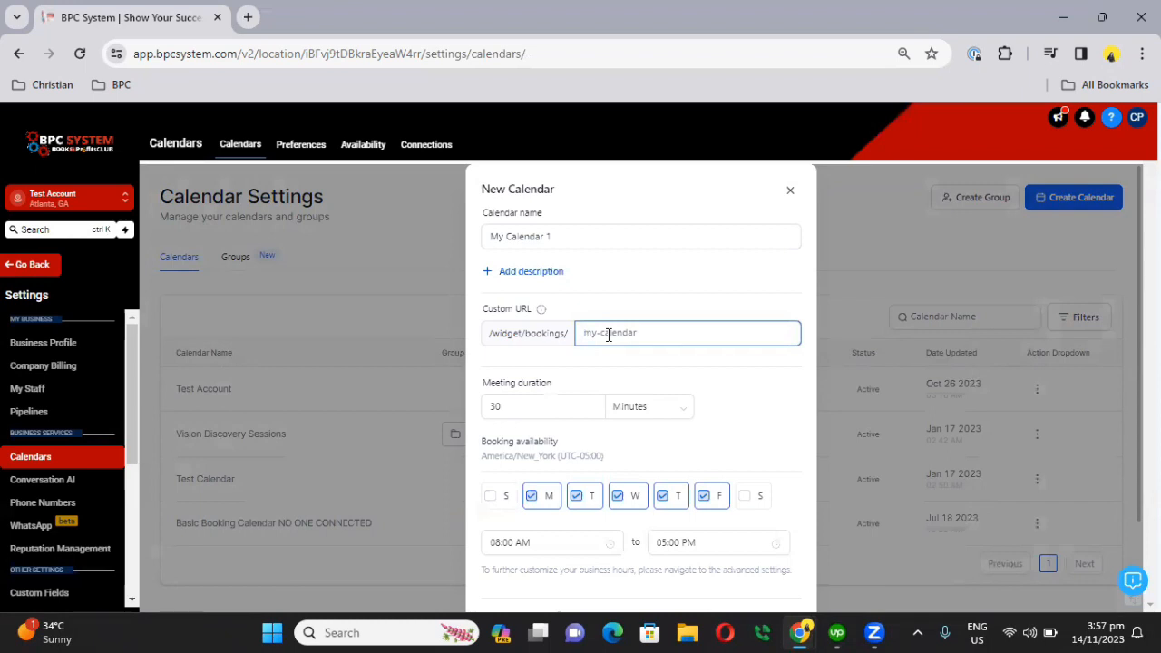
{"action": "left_click", "coordinate": [535, 271]}
{"action": "left_click", "coordinate": [554, 334]}
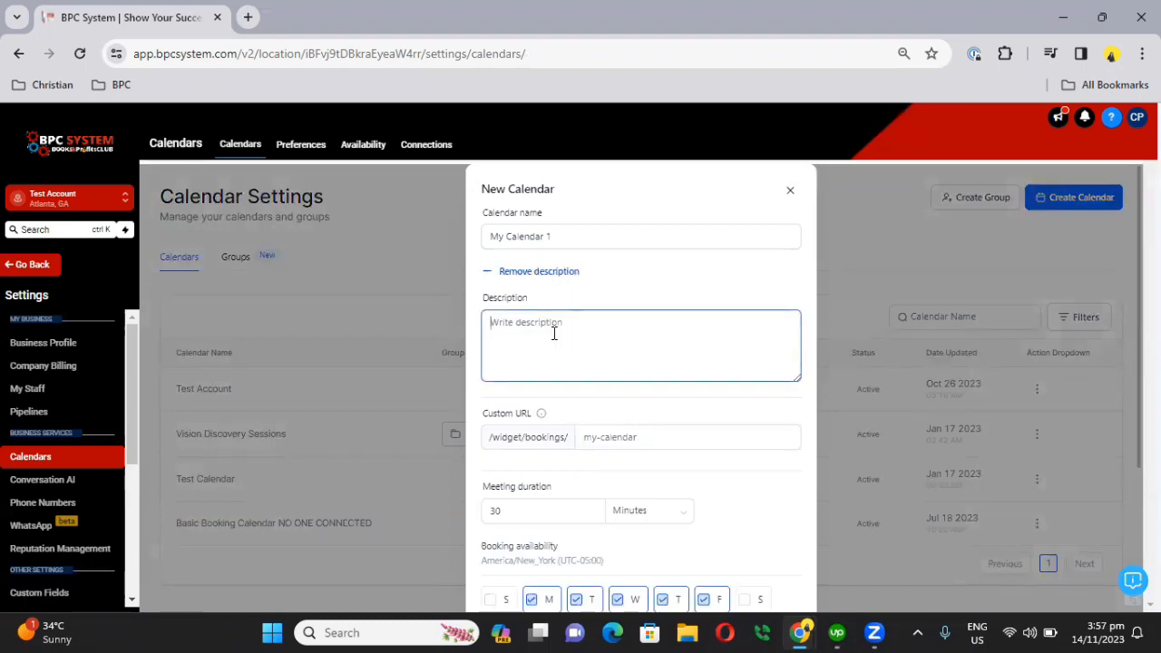
{"action": "left_click", "coordinate": [508, 275]}
Set the calendar's custom booking URL ending to "my-calendardvadnmadmmdbnas"
{"action": "left_click", "coordinate": [615, 336]}
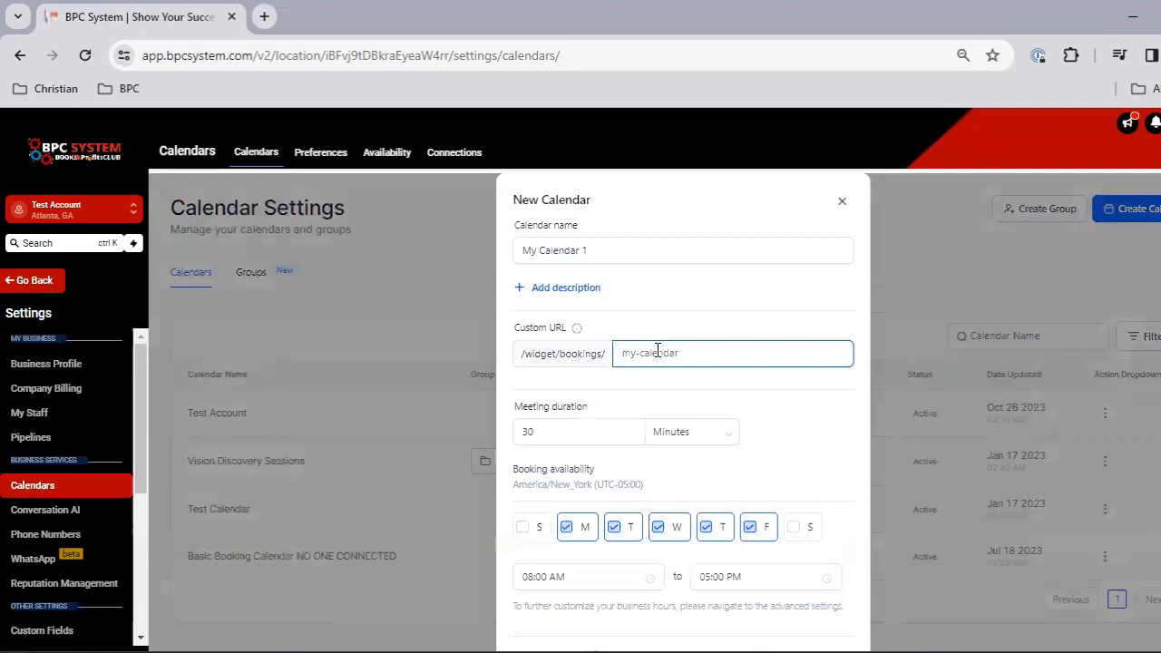
{"action": "type", "text": "my-calendar"}
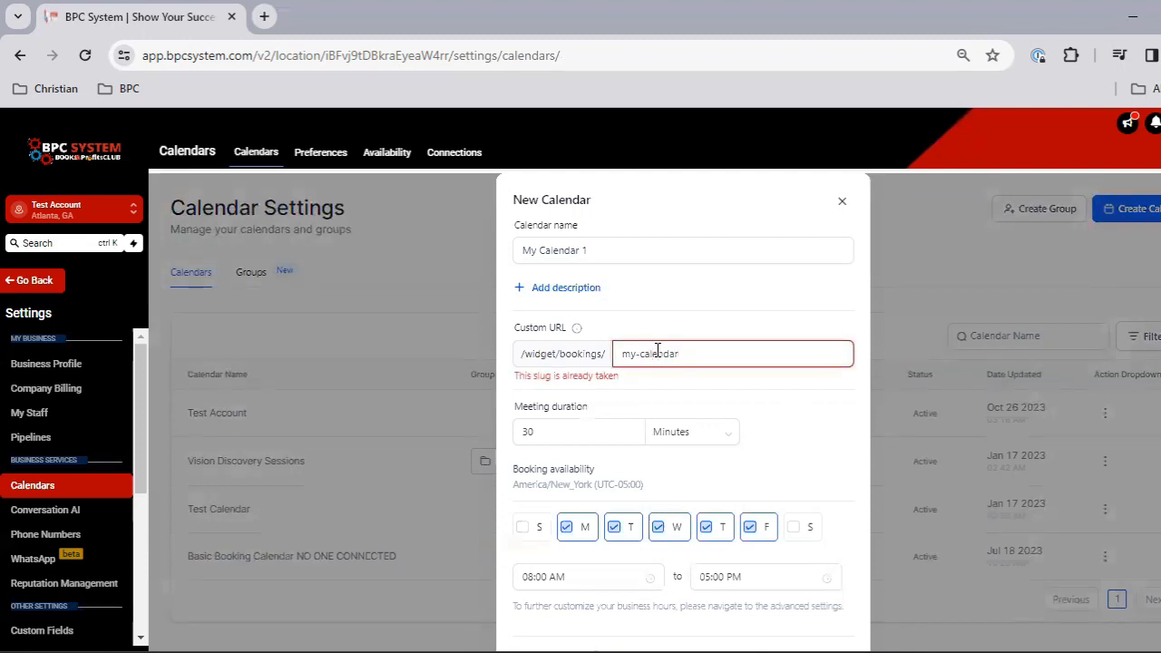
{"action": "left_click_drag", "start_coordinate": [624, 379], "coordinate": [520, 390]}
{"action": "left_click", "coordinate": [714, 353]}
{"action": "type", "text": "vadnmadmmdbnas"}
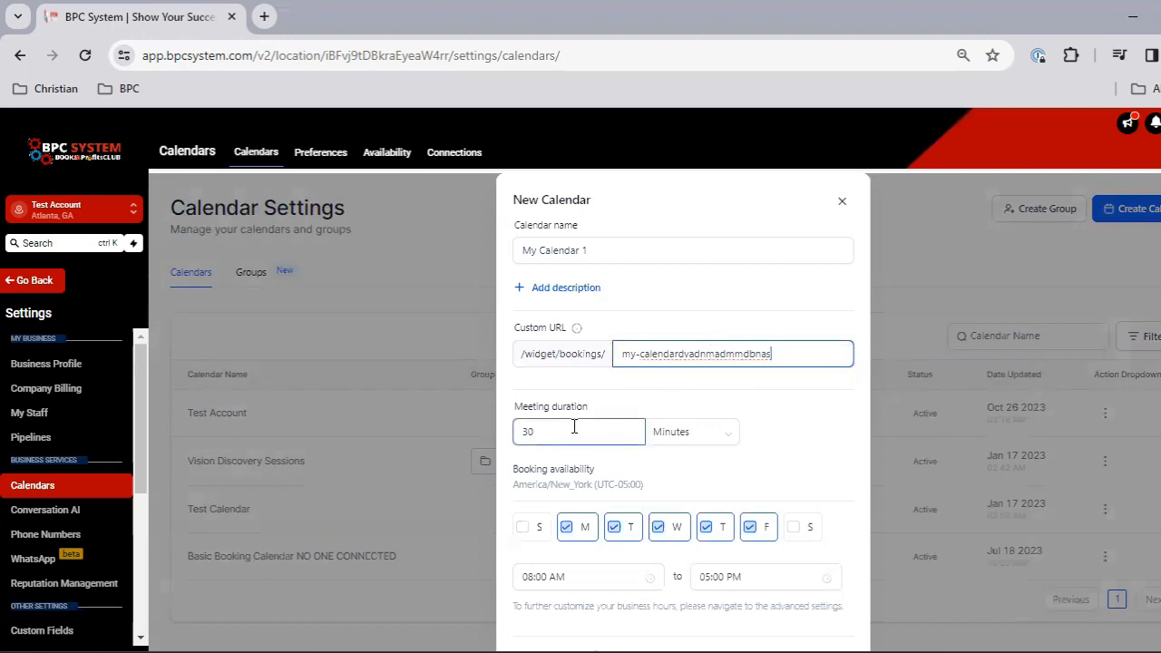
Set the meeting duration to 1 with the unit Hours
{"action": "left_click", "coordinate": [726, 436]}
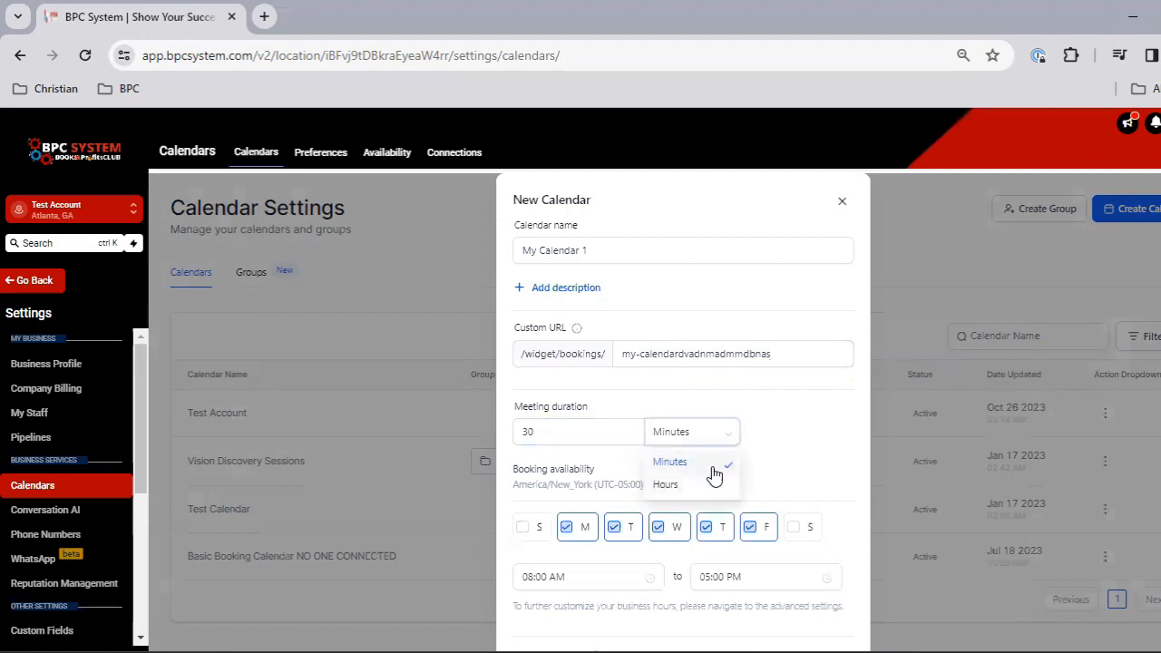
{"action": "left_click", "coordinate": [713, 465]}
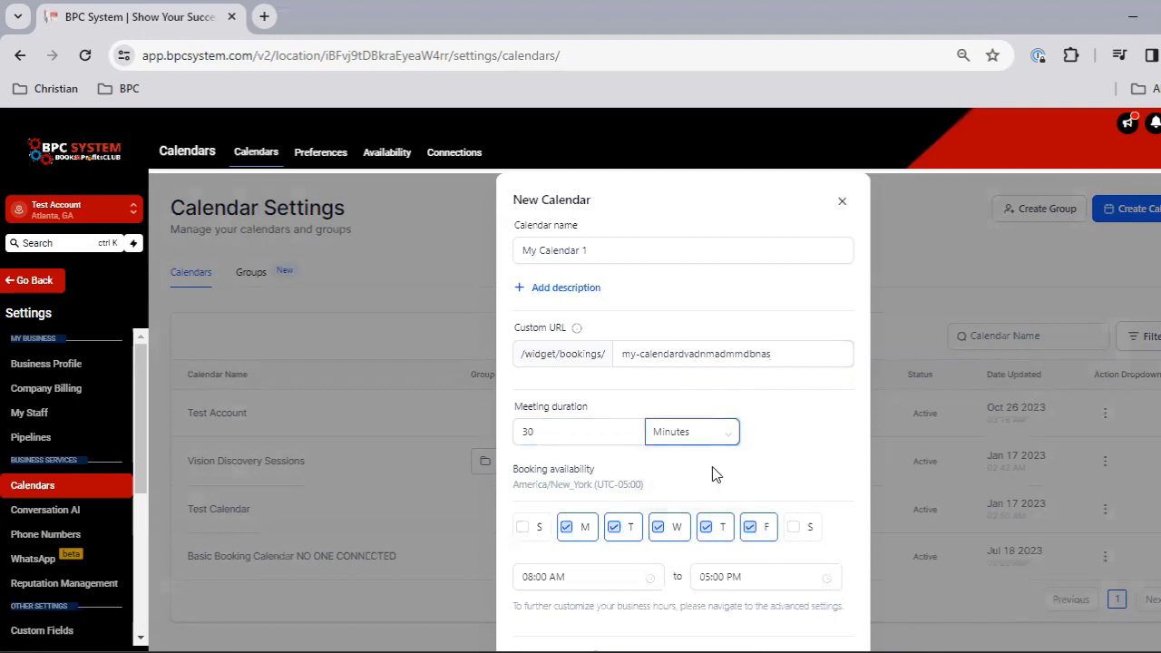
{"action": "left_click", "coordinate": [695, 431]}
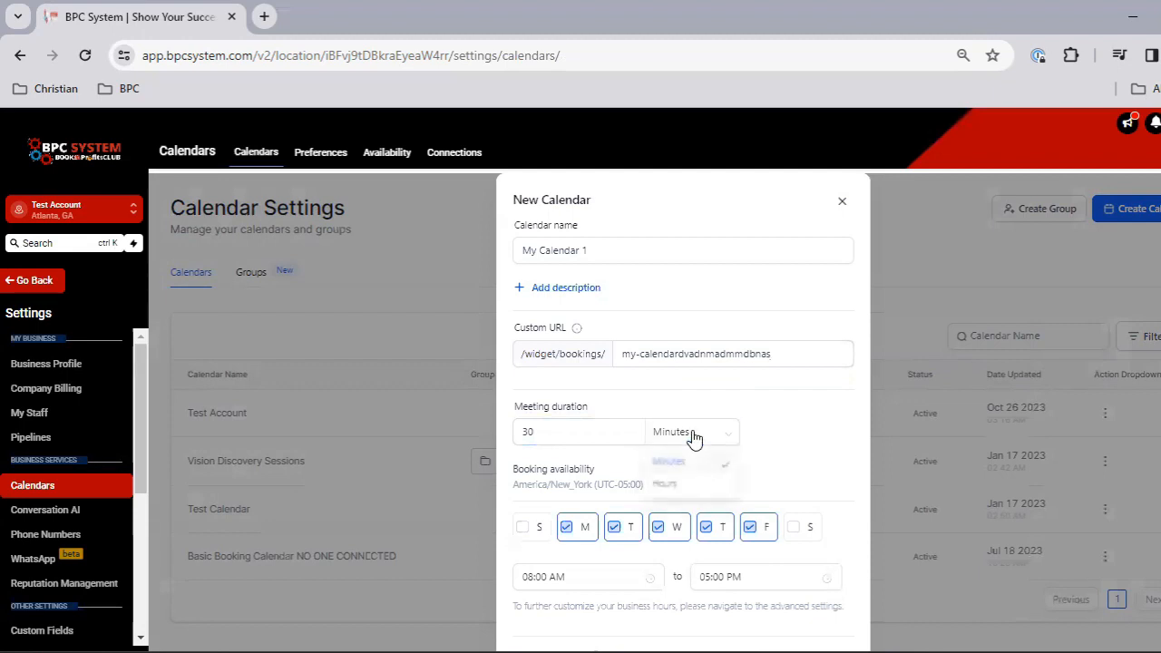
{"action": "left_click", "coordinate": [682, 465]}
{"action": "left_click", "coordinate": [575, 430]}
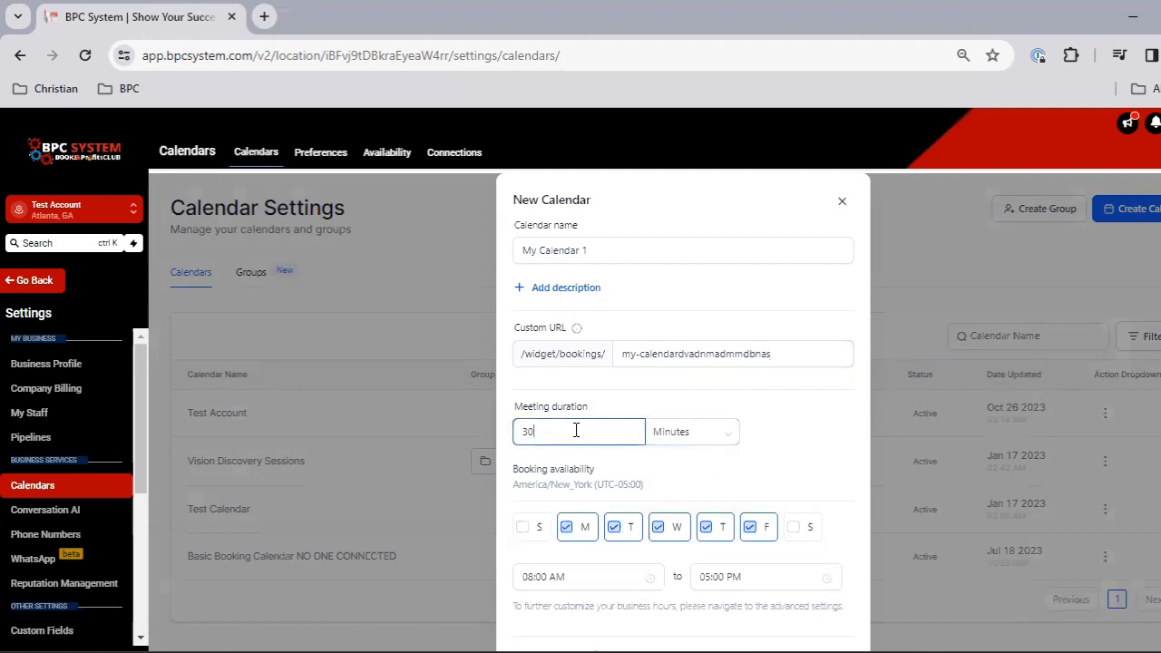
{"action": "left_click", "coordinate": [664, 439]}
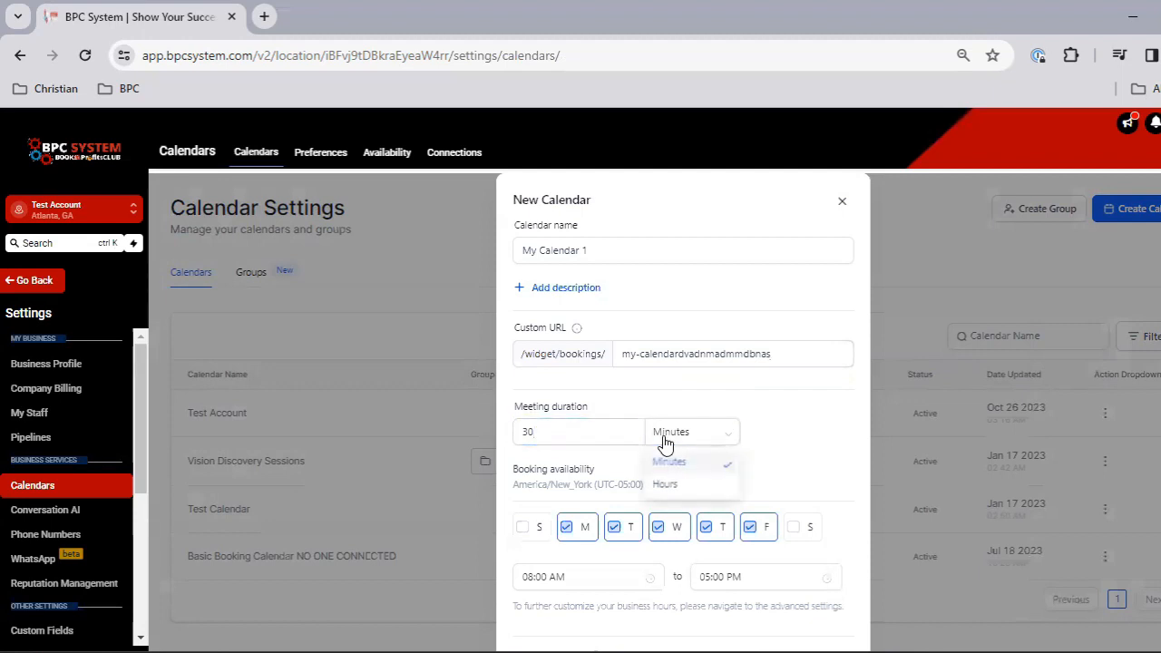
{"action": "left_click", "coordinate": [669, 485]}
{"action": "double_click", "coordinate": [583, 430]}
{"action": "key", "text": "BackSpace"}
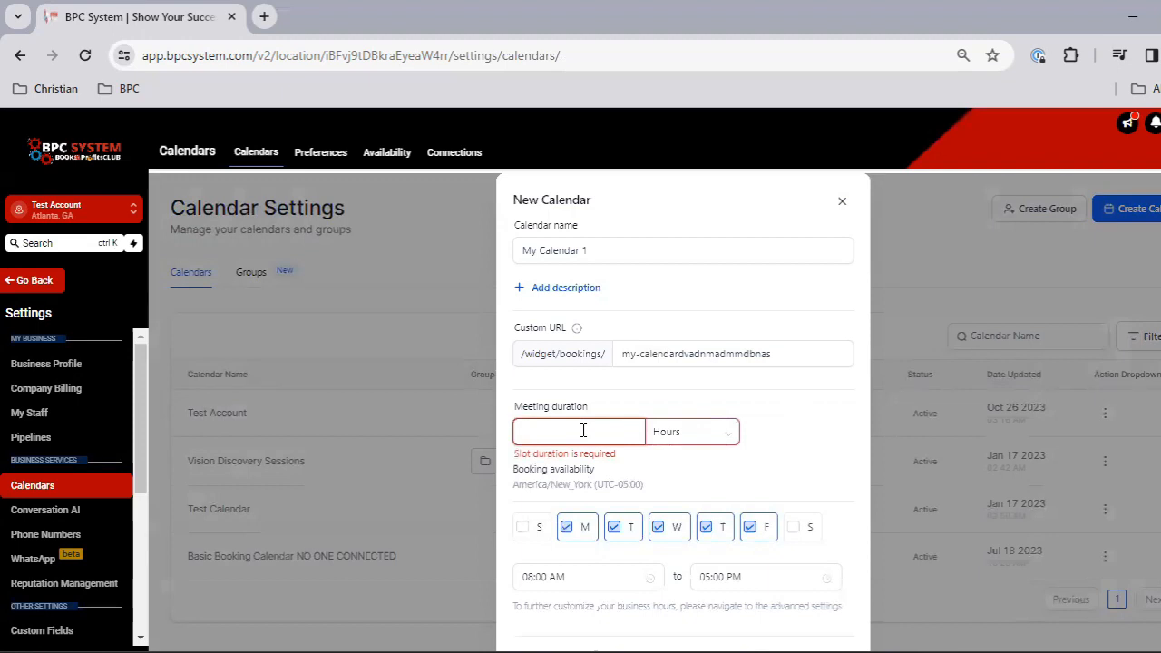
{"action": "left_click", "coordinate": [726, 438]}
{"action": "left_click", "coordinate": [614, 430]}
{"action": "type", "text": "1"}
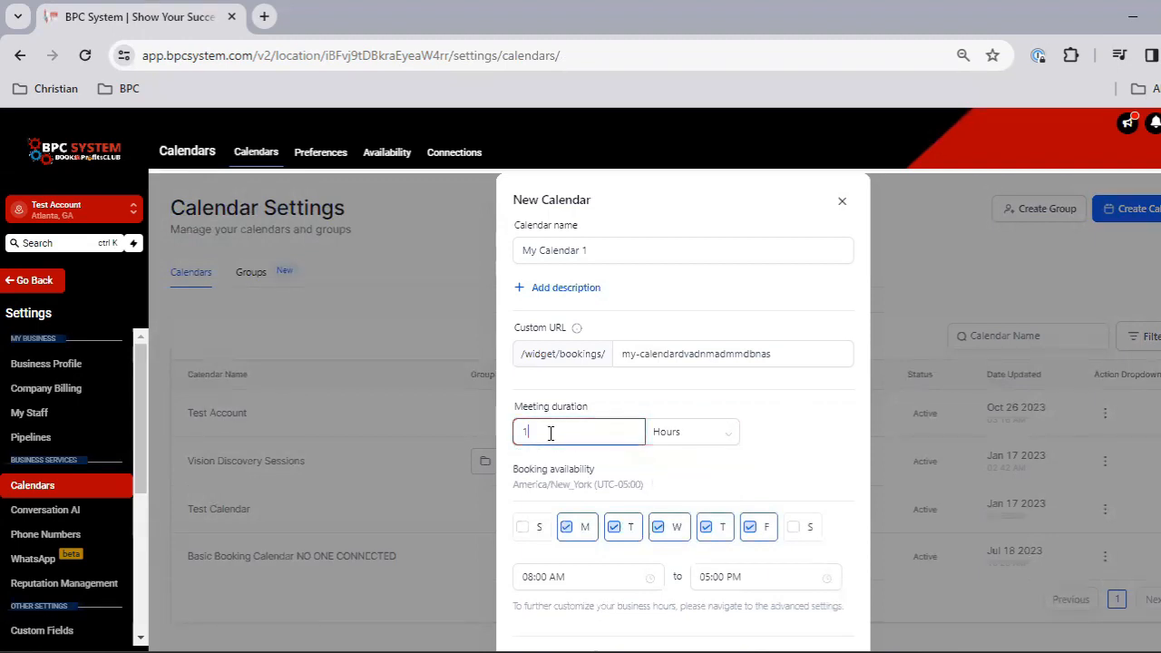
Examine the booking availability time zone, the start and end time choices, and the meeting location field
{"action": "scroll", "coordinate": [598, 472], "scroll_direction": "down", "scroll_amount": 2}
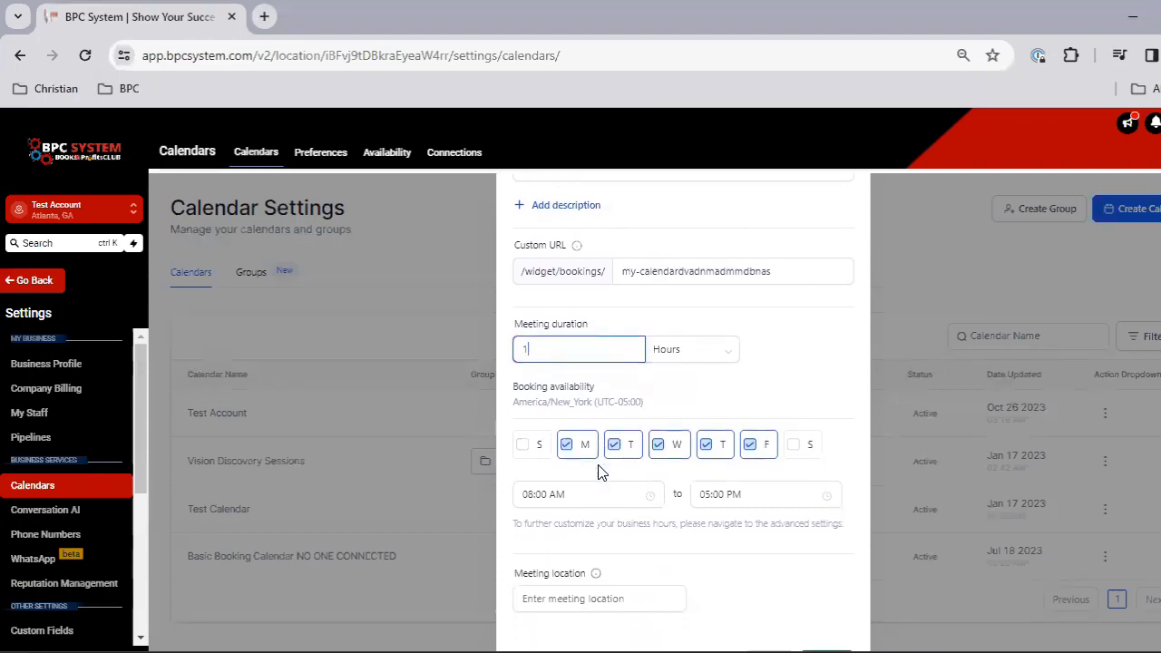
{"action": "left_click_drag", "start_coordinate": [511, 385], "coordinate": [657, 409]}
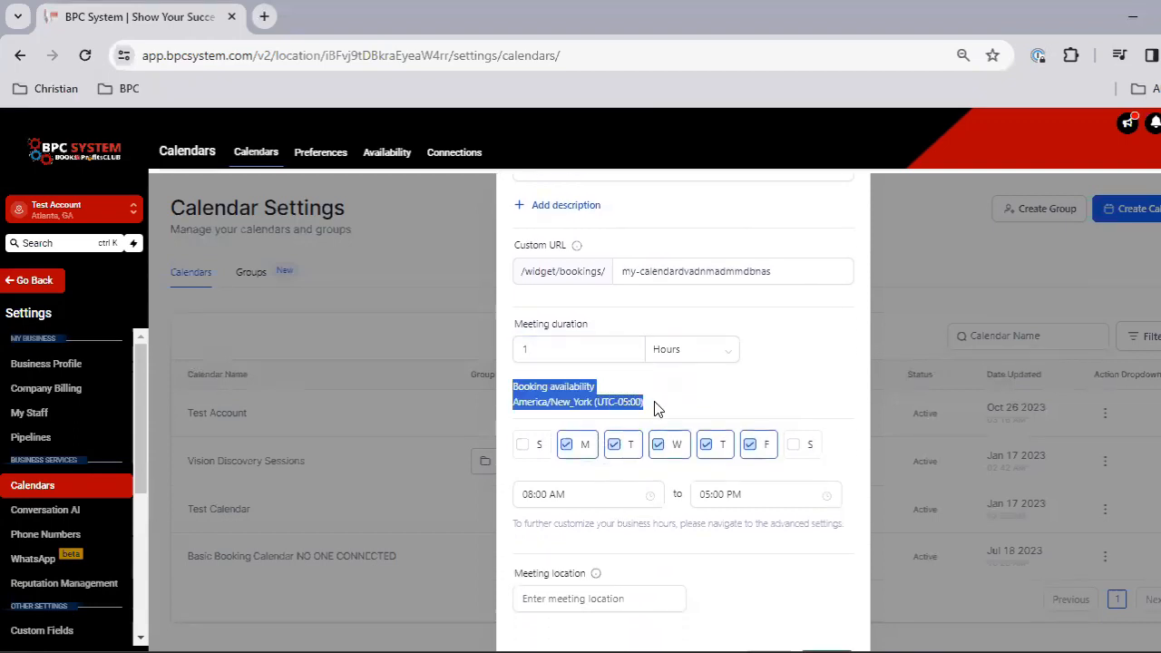
{"action": "left_click", "coordinate": [658, 409]}
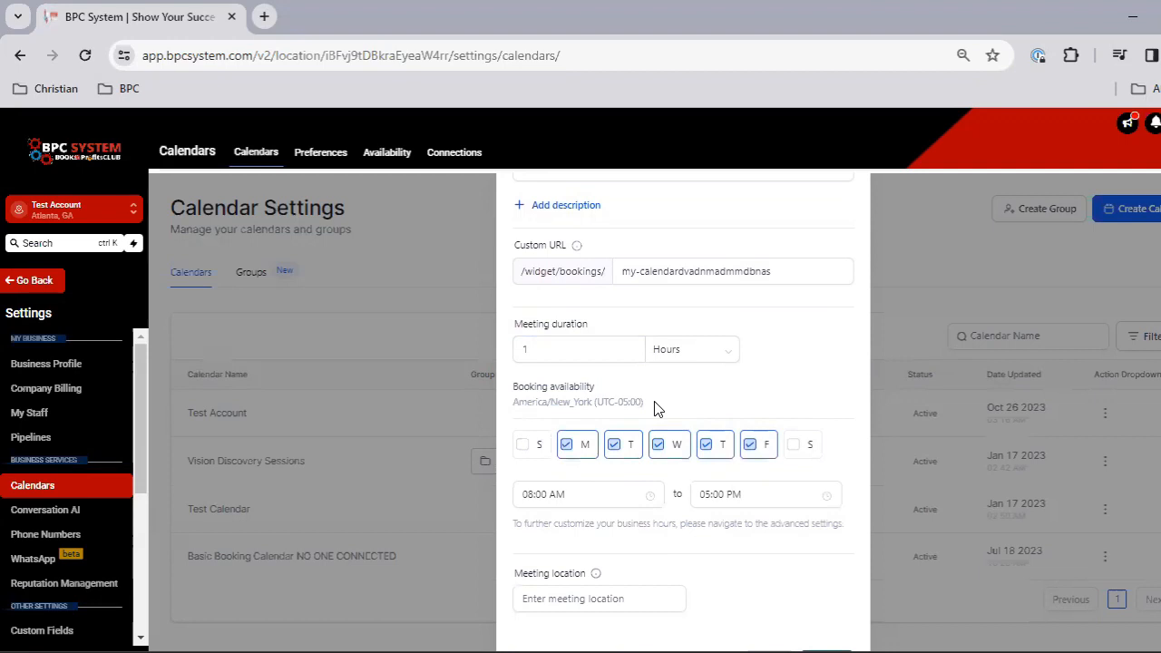
{"action": "left_click_drag", "start_coordinate": [658, 409], "coordinate": [513, 381]}
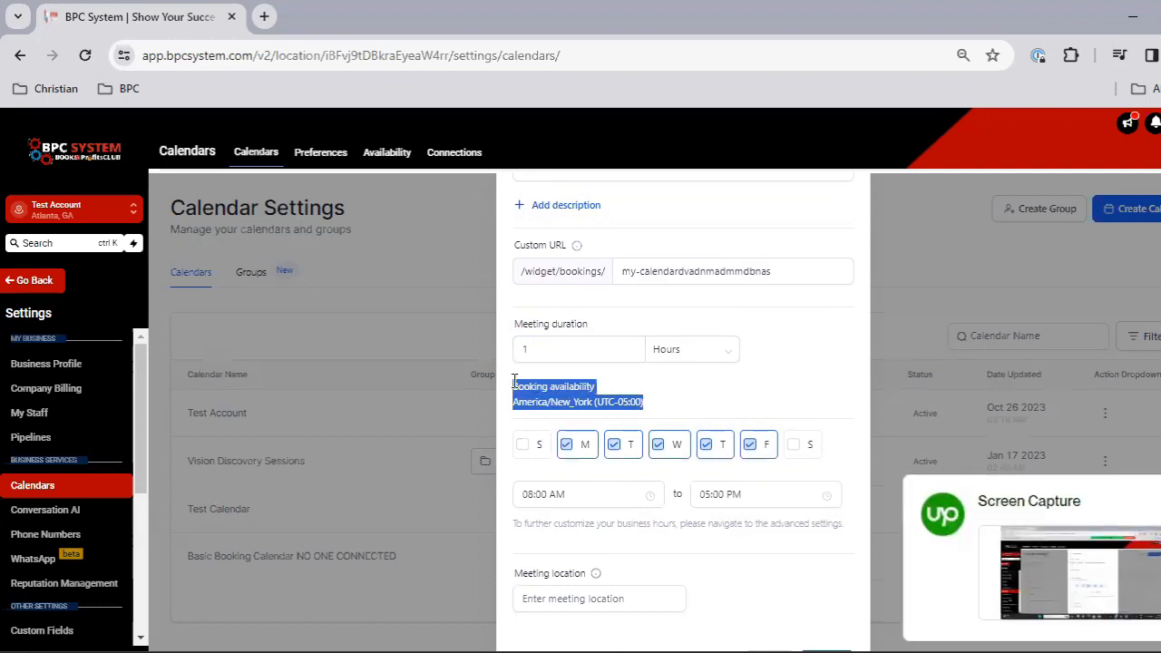
{"action": "scroll", "coordinate": [659, 423], "scroll_direction": "down", "scroll_amount": 1}
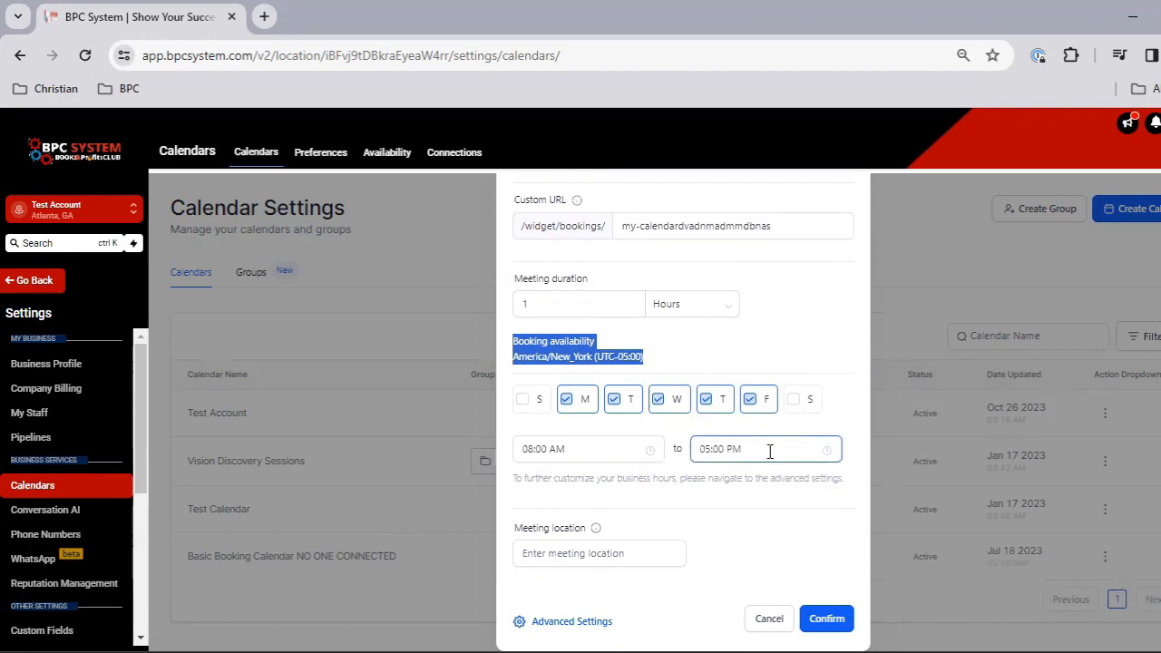
{"action": "left_click", "coordinate": [594, 454]}
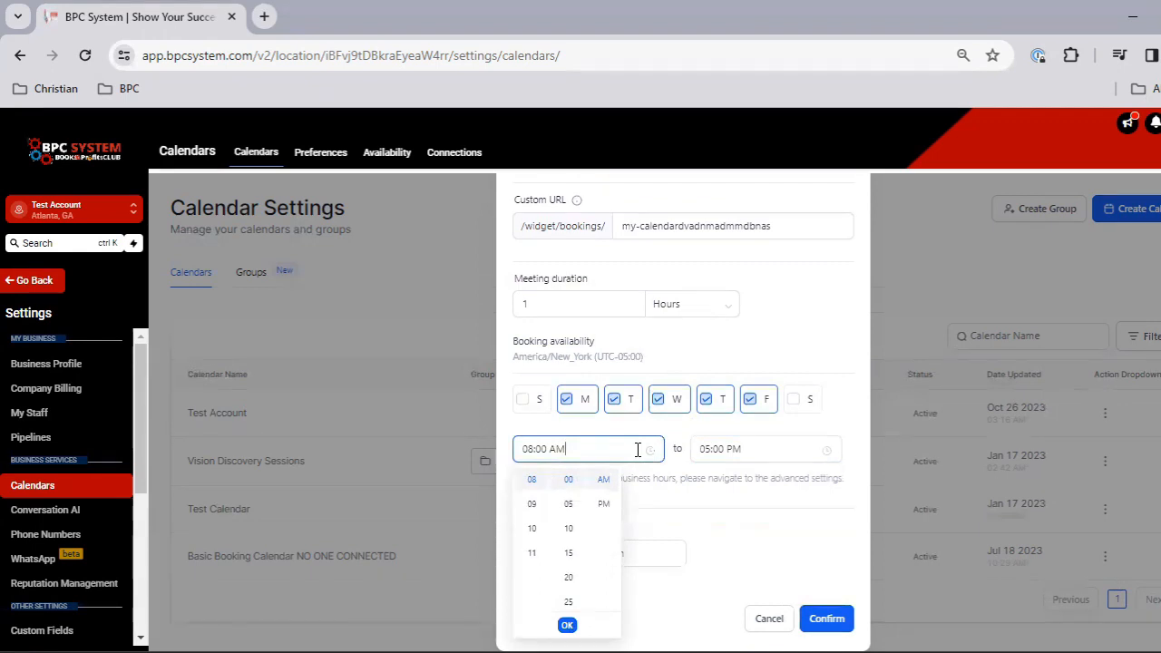
{"action": "left_click", "coordinate": [758, 451]}
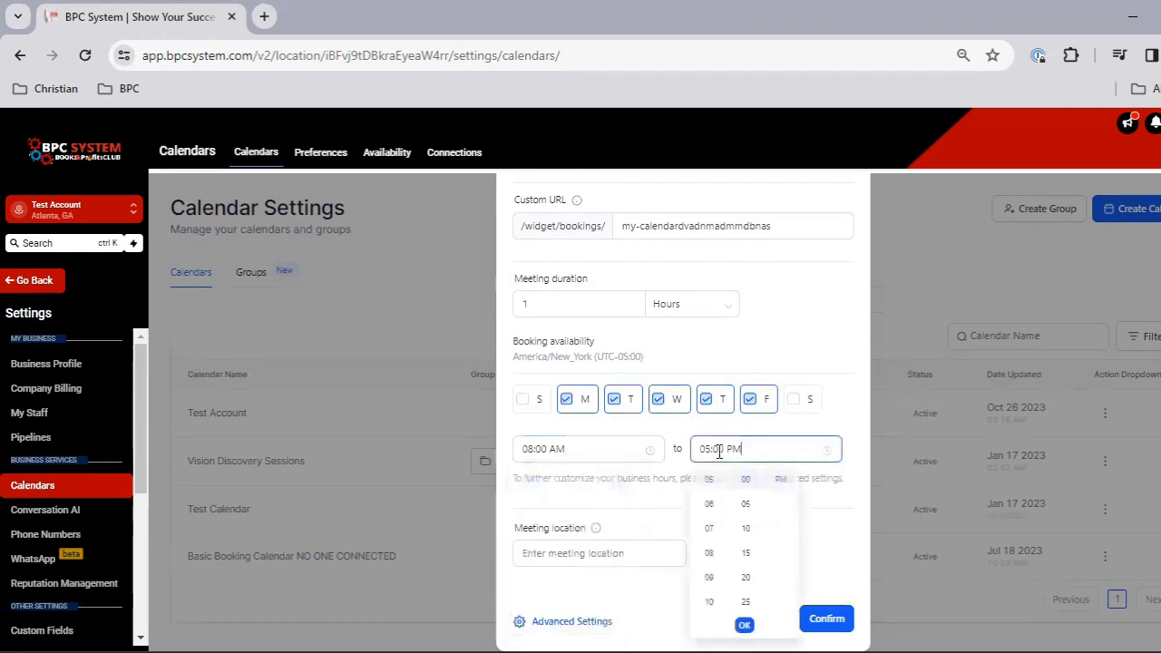
{"action": "left_click", "coordinate": [587, 551]}
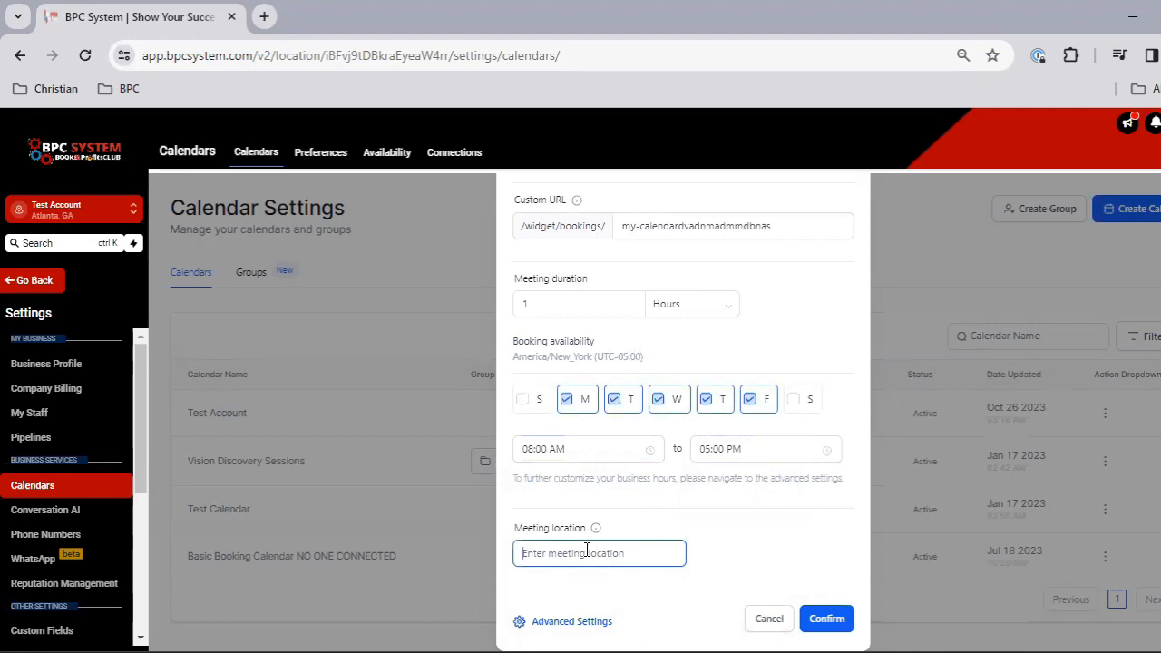
Confirm the new calendar and preview its public booking page
{"action": "left_click", "coordinate": [826, 618]}
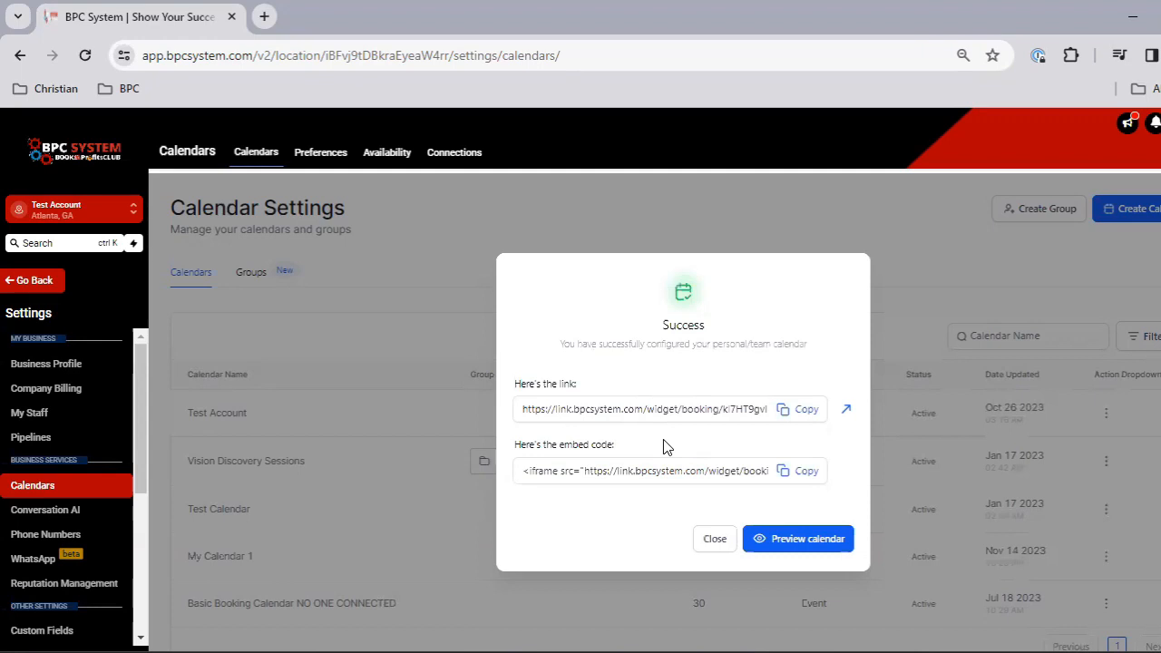
{"action": "left_click", "coordinate": [737, 468]}
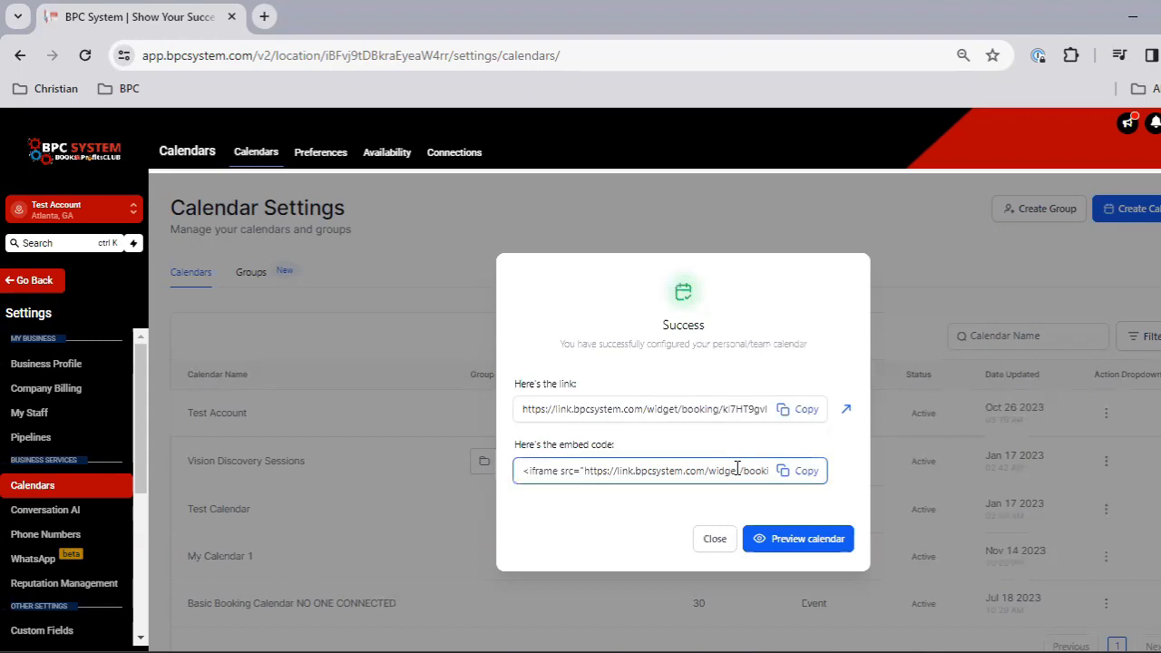
{"action": "left_click", "coordinate": [797, 549]}
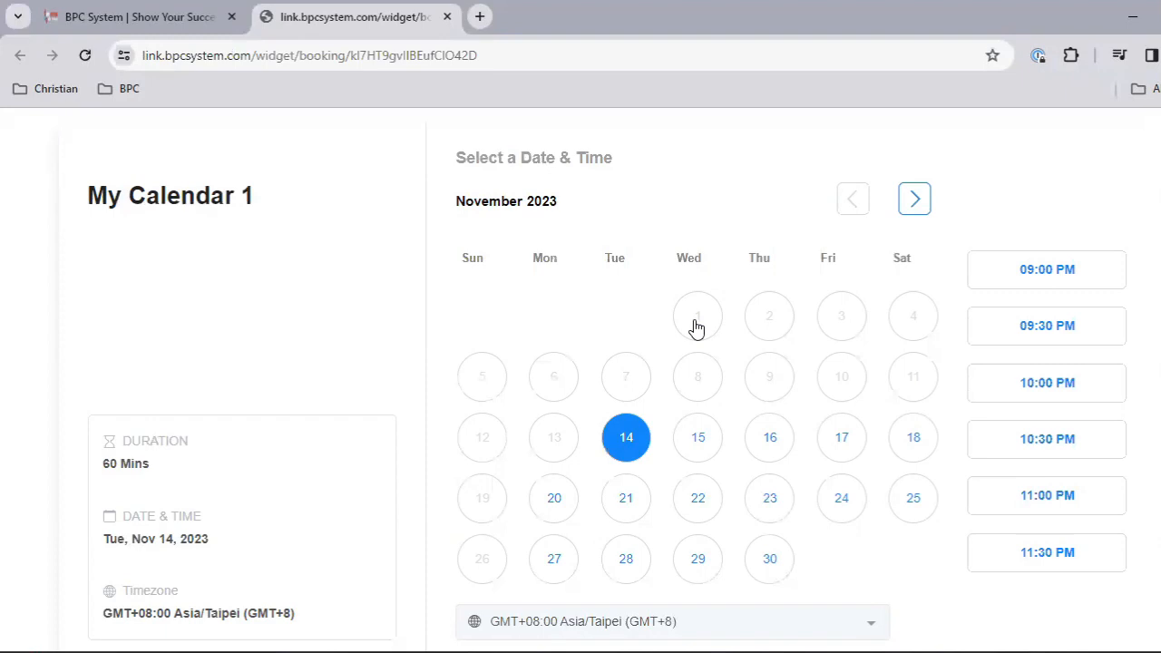
Return to the BPC System browser tab, leave the settings and view the account's weekly calendar
{"action": "left_click", "coordinate": [160, 18]}
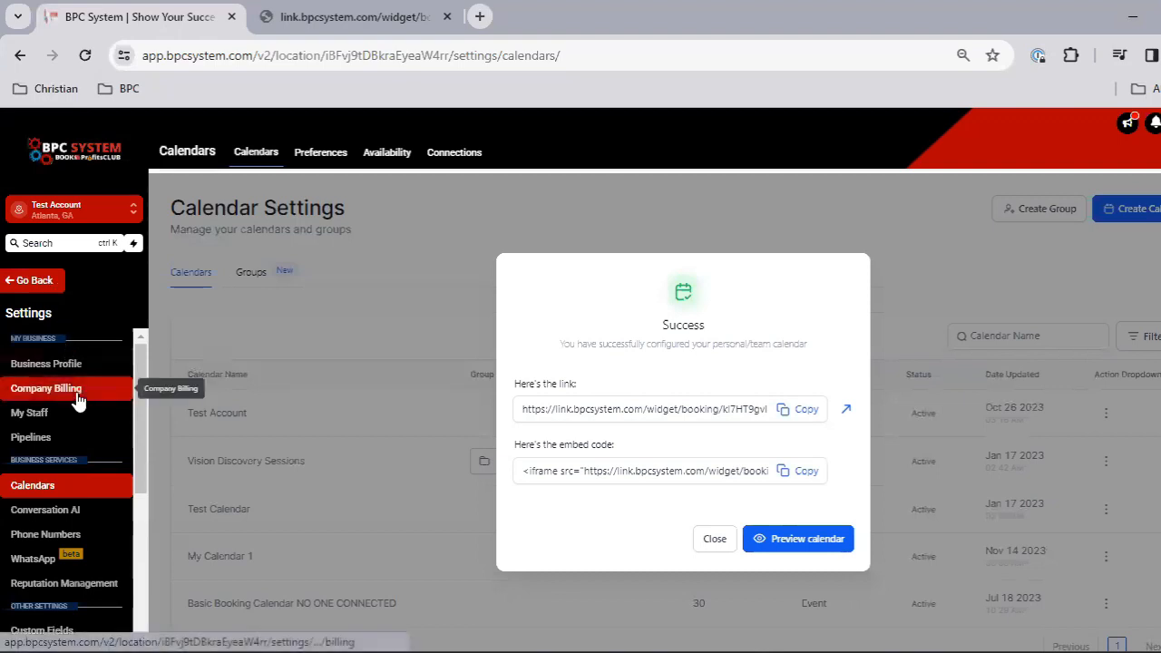
{"action": "scroll", "coordinate": [72, 581], "scroll_direction": "down", "scroll_amount": 3}
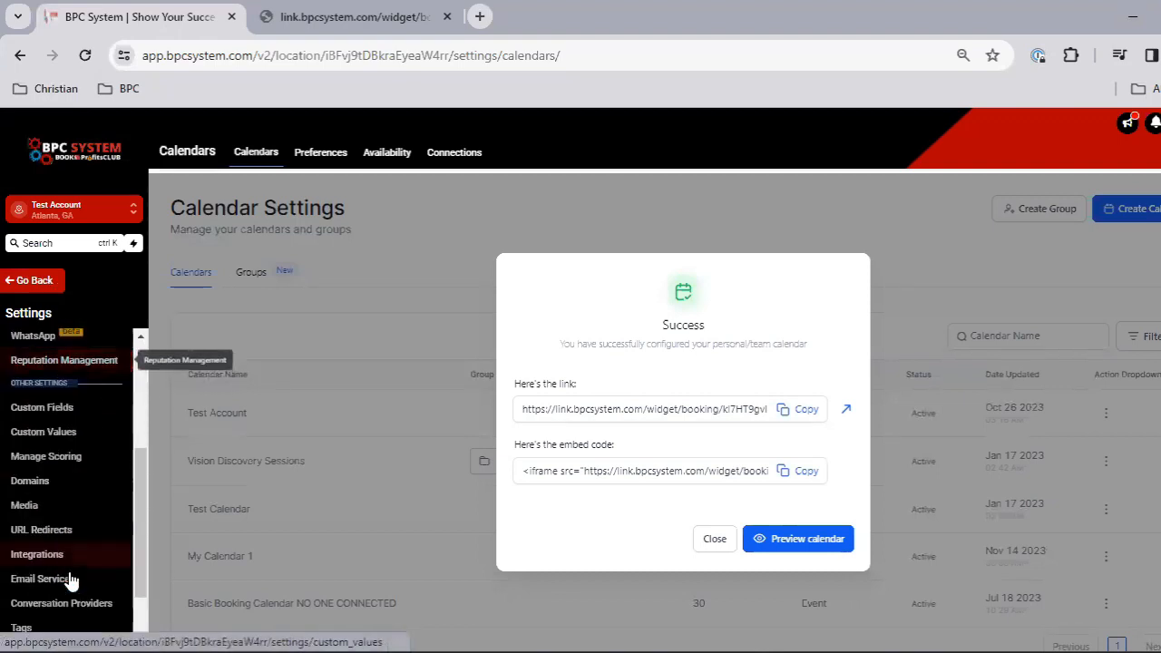
{"action": "left_click", "coordinate": [36, 280]}
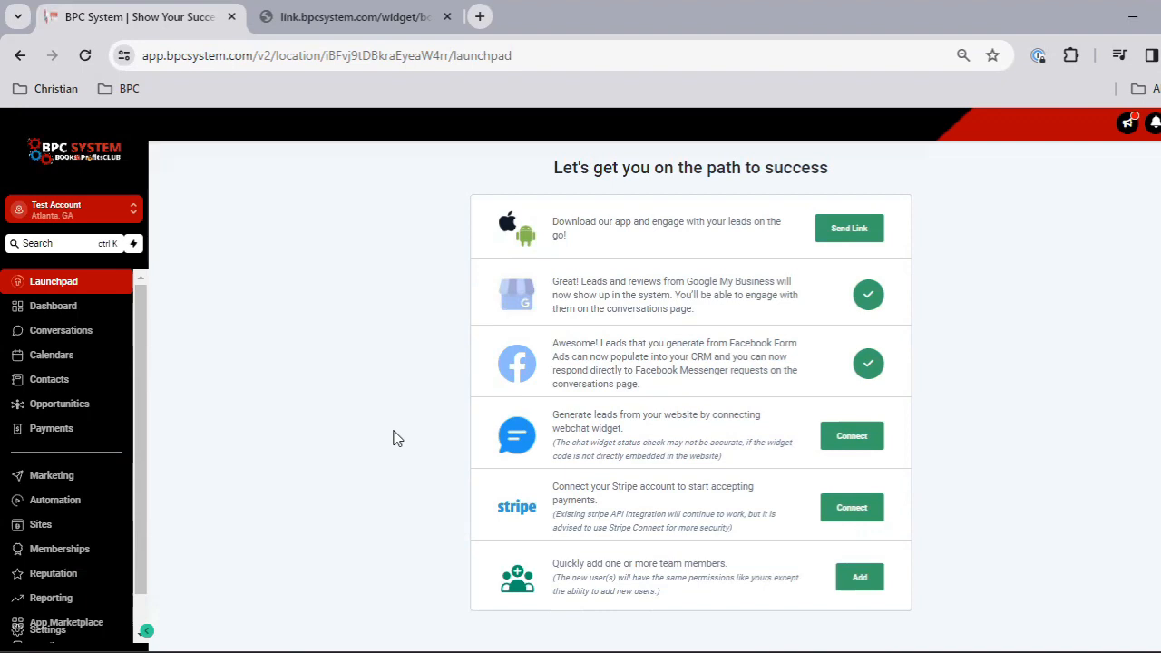
{"action": "left_click", "coordinate": [50, 357]}
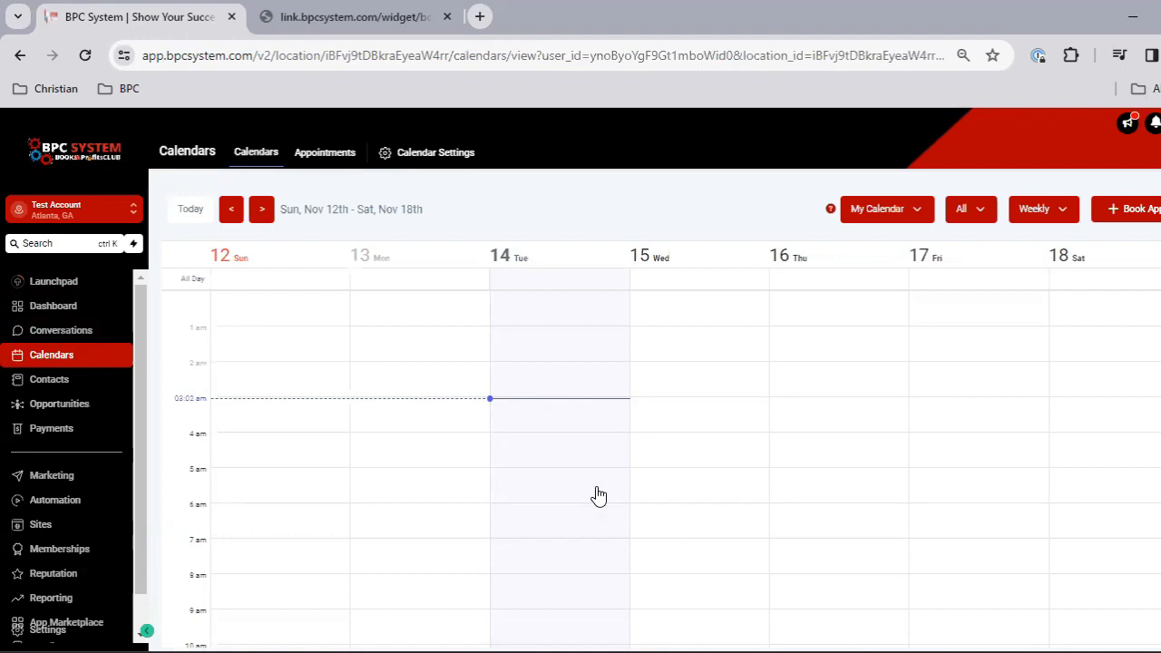
{"action": "scroll", "coordinate": [599, 495], "scroll_direction": "down", "scroll_amount": 1}
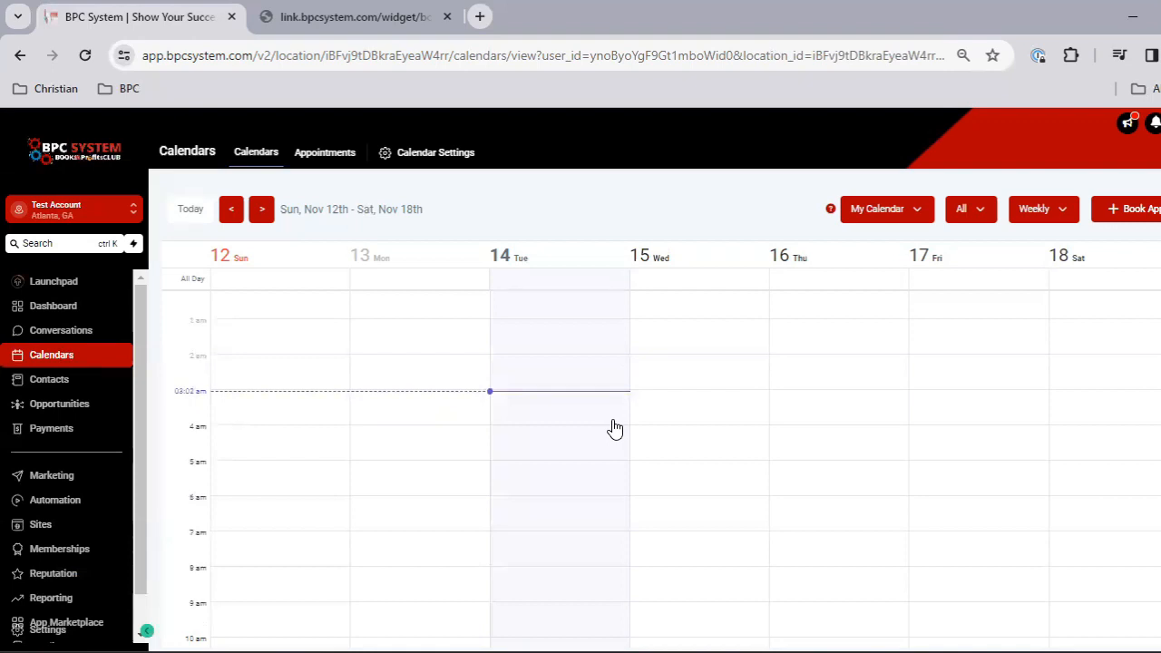
Open the account connections in the calendar settings
{"action": "left_click", "coordinate": [55, 629]}
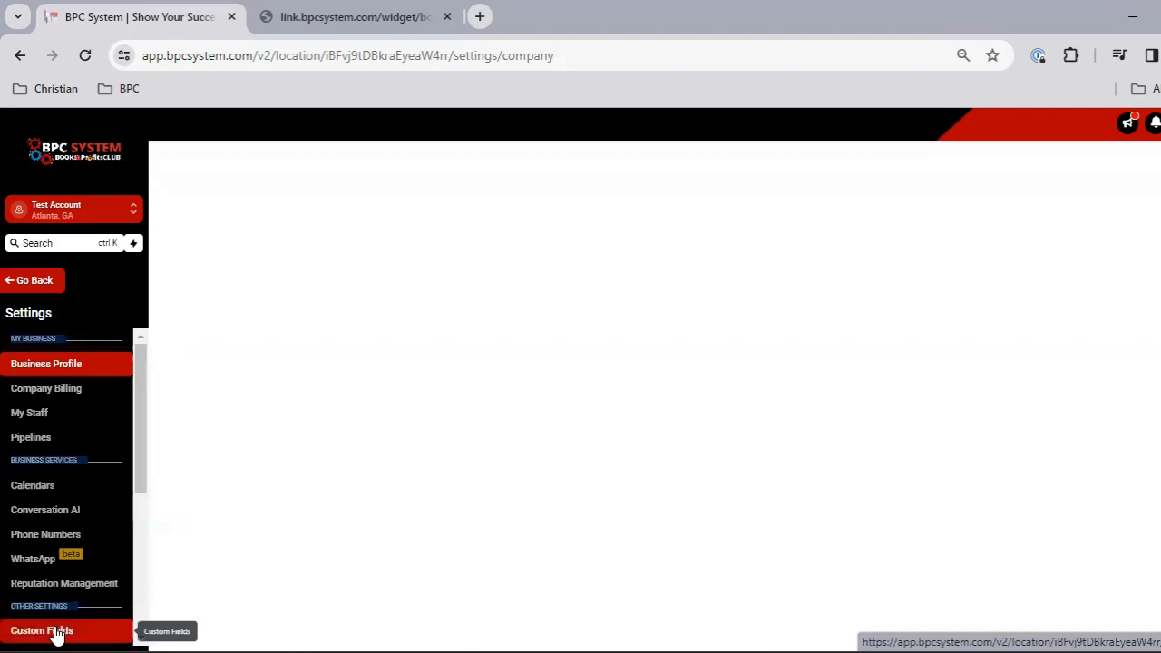
{"action": "left_click", "coordinate": [43, 488]}
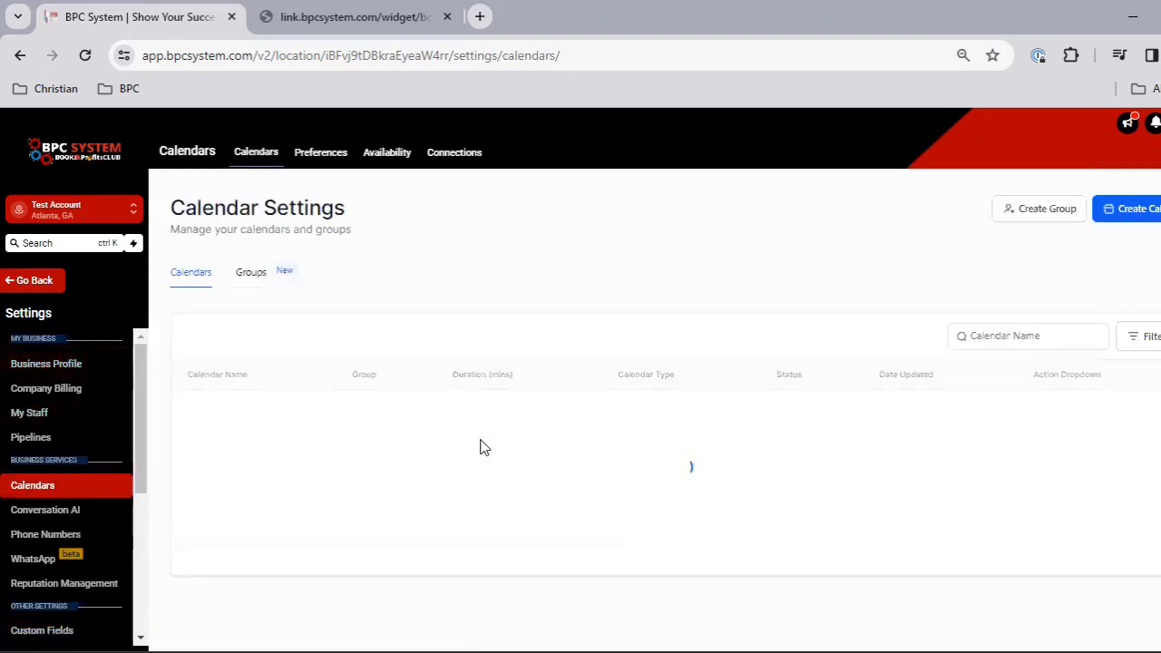
{"action": "left_click", "coordinate": [454, 152]}
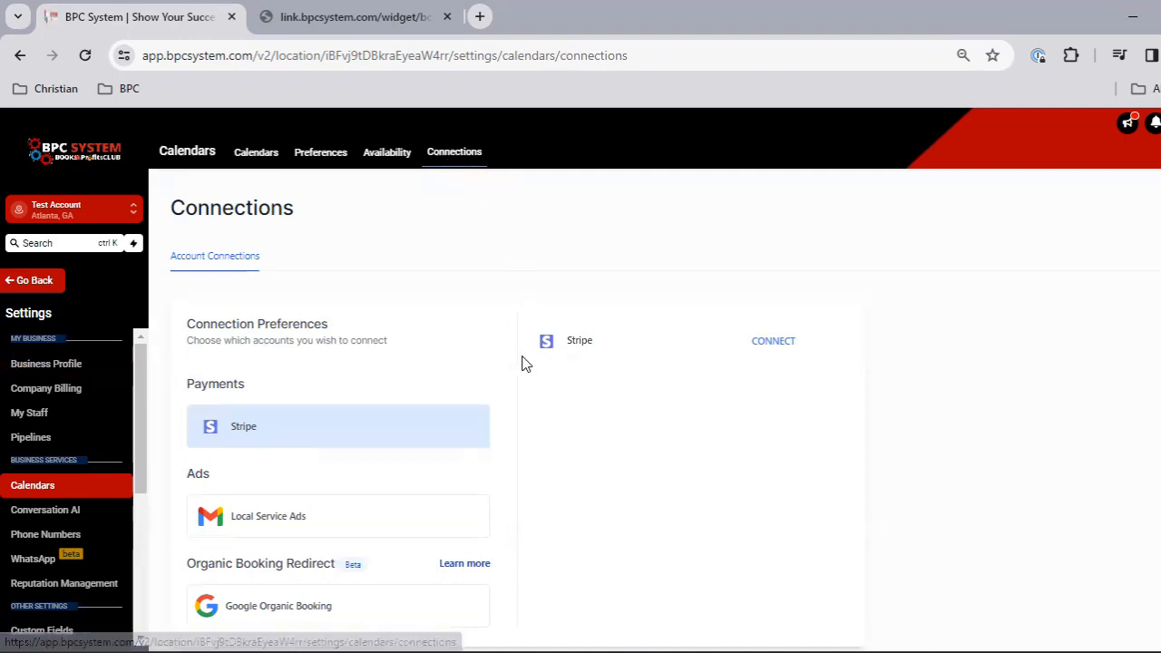
{"action": "scroll", "coordinate": [422, 487], "scroll_direction": "down", "scroll_amount": 1}
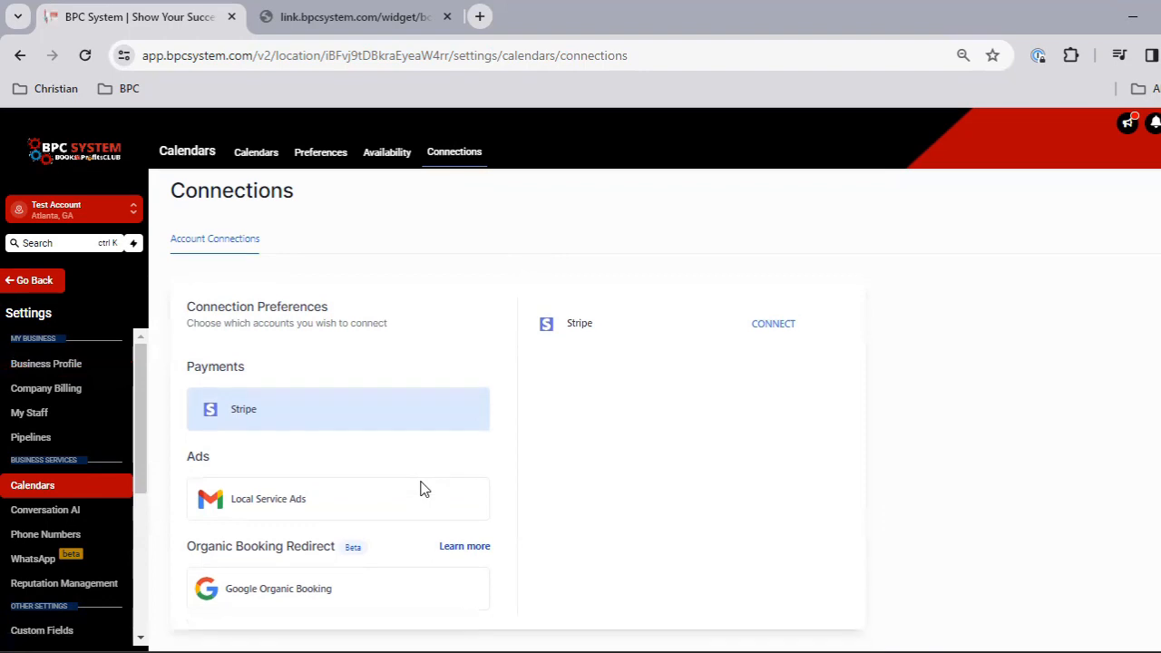
Examine the connection options for Google Organic Booking and Local Service Ads
{"action": "left_click", "coordinate": [297, 605]}
{"action": "scroll", "coordinate": [355, 568], "scroll_direction": "down", "scroll_amount": 2}
{"action": "scroll", "coordinate": [355, 567], "scroll_direction": "up", "scroll_amount": 2}
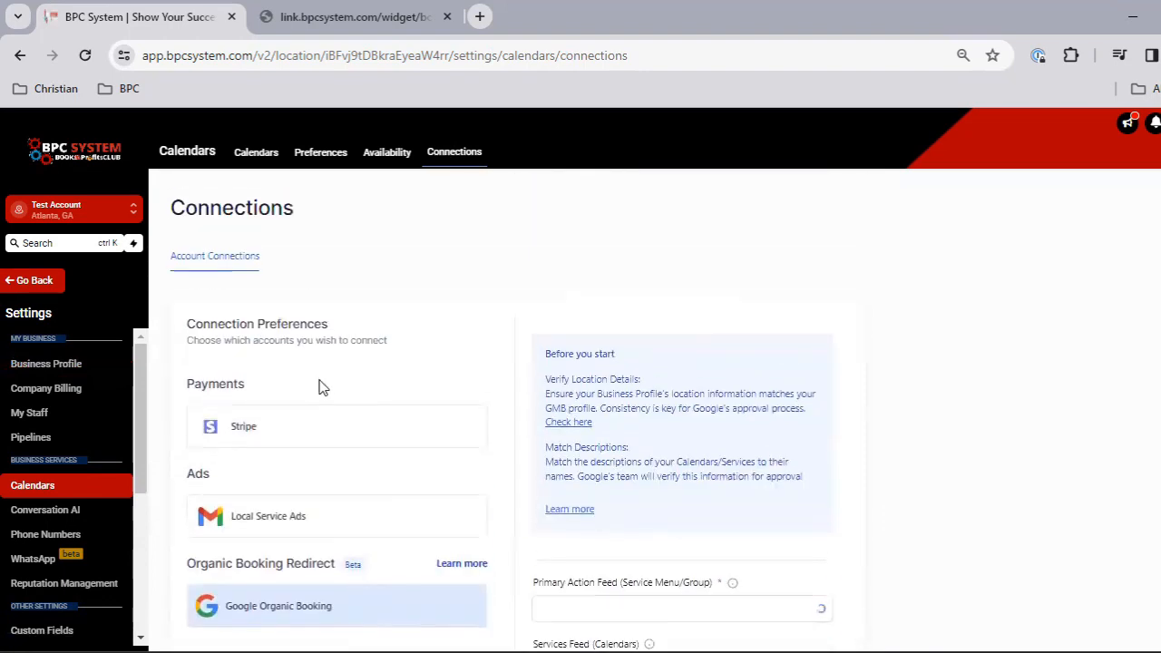
{"action": "scroll", "coordinate": [390, 335], "scroll_direction": "down", "scroll_amount": 2}
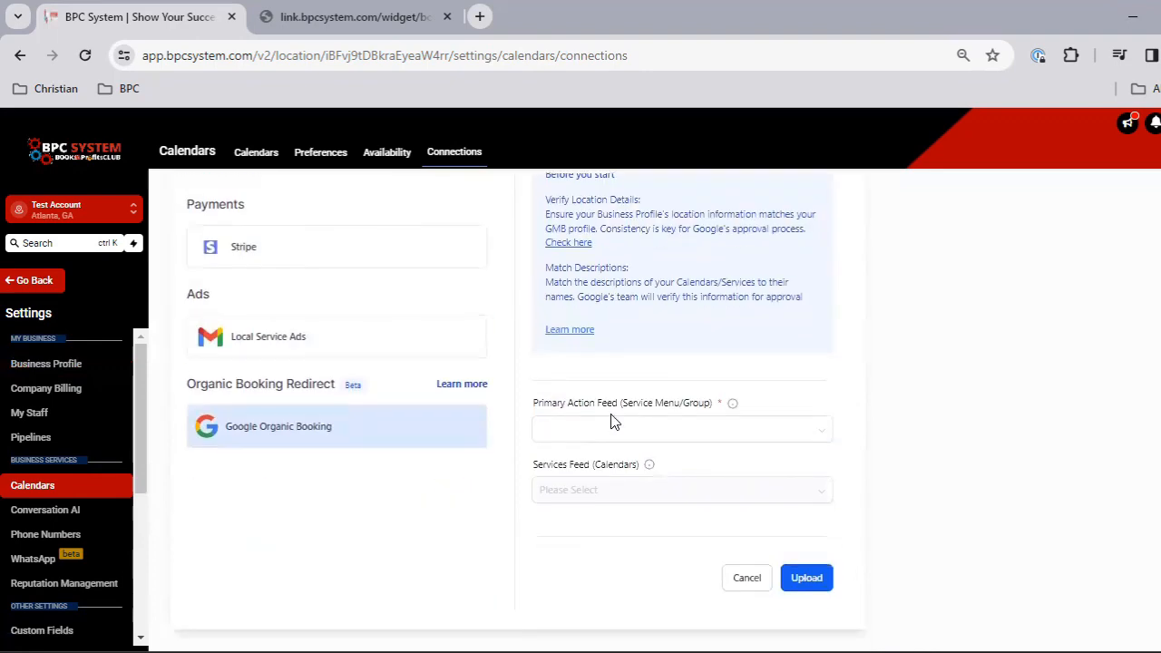
{"action": "scroll", "coordinate": [332, 466], "scroll_direction": "up", "scroll_amount": 2}
{"action": "left_click", "coordinate": [292, 501]}
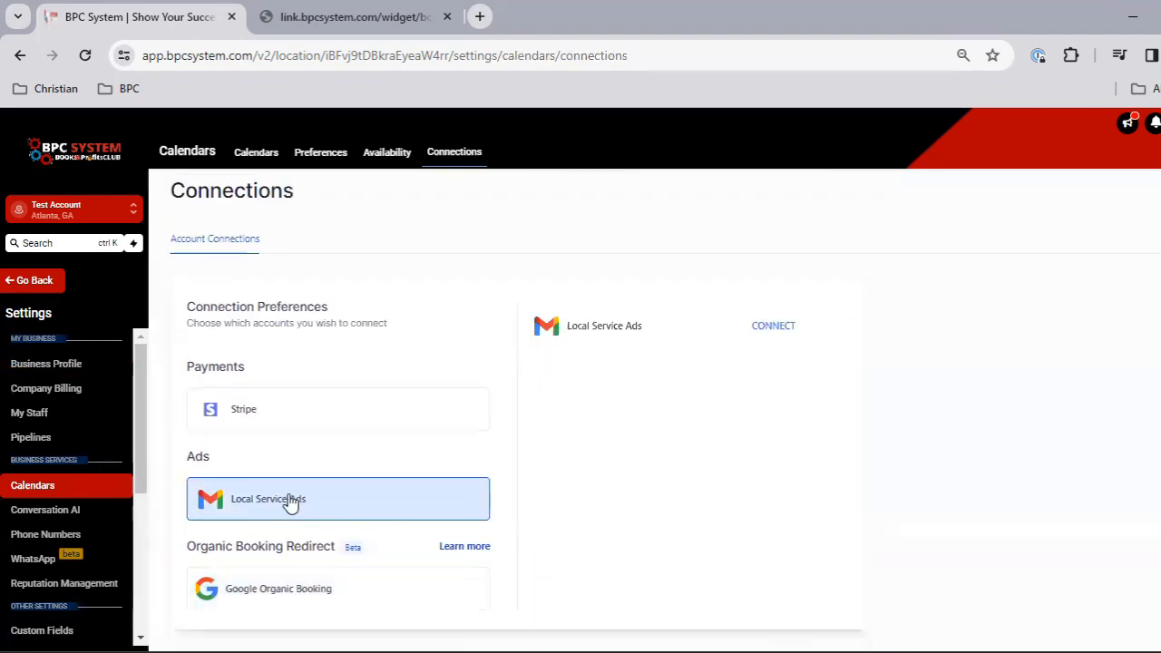
Follow the Local Service Ads connection to the integrations, open the Google sign-in for another account and dismiss it
{"action": "left_click", "coordinate": [773, 328]}
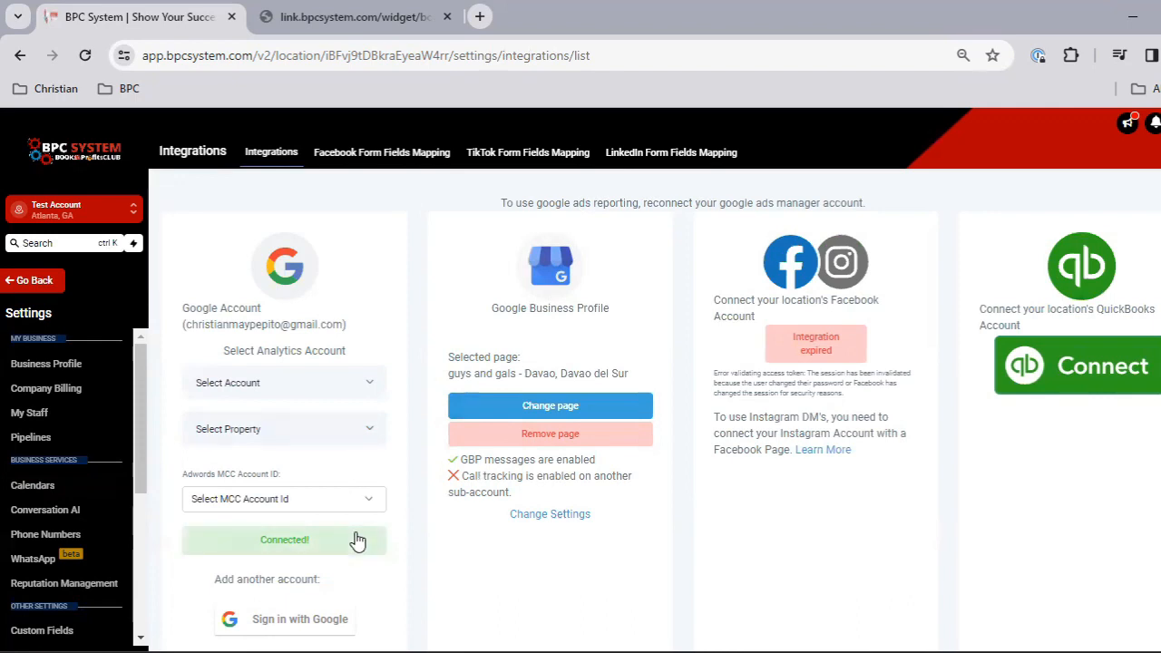
{"action": "scroll", "coordinate": [359, 541], "scroll_direction": "down", "scroll_amount": 1}
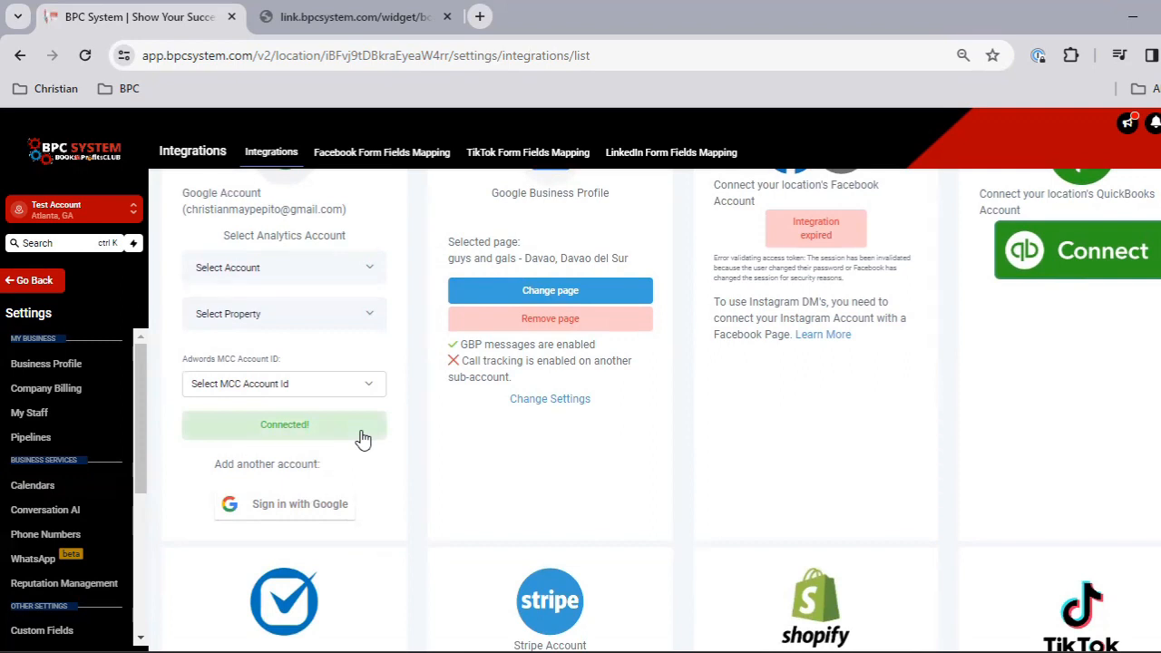
{"action": "left_click", "coordinate": [292, 515]}
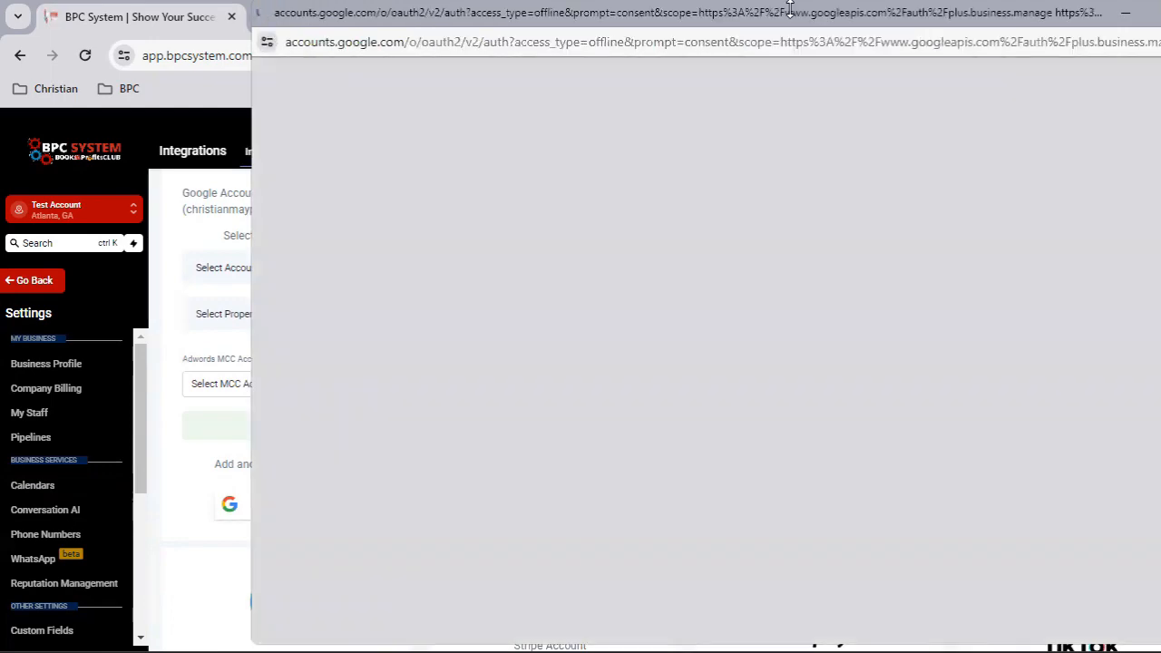
{"action": "left_click", "coordinate": [1129, 15]}
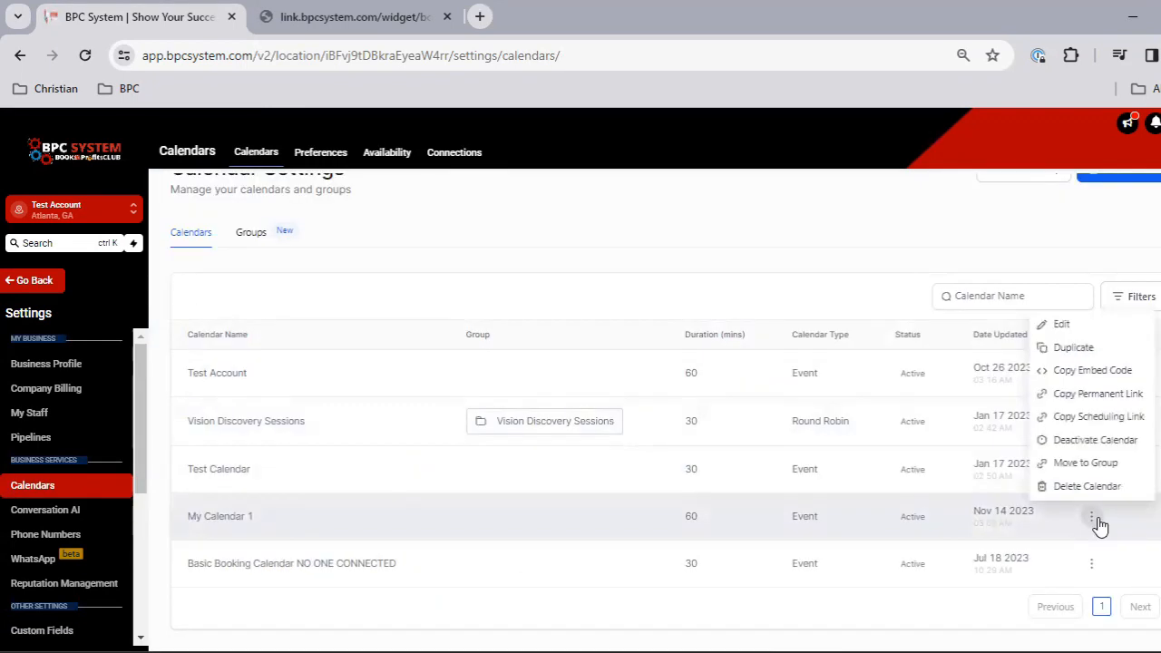
Open My Calendar 1 from the calendar list for editing
{"action": "left_click", "coordinate": [752, 179]}
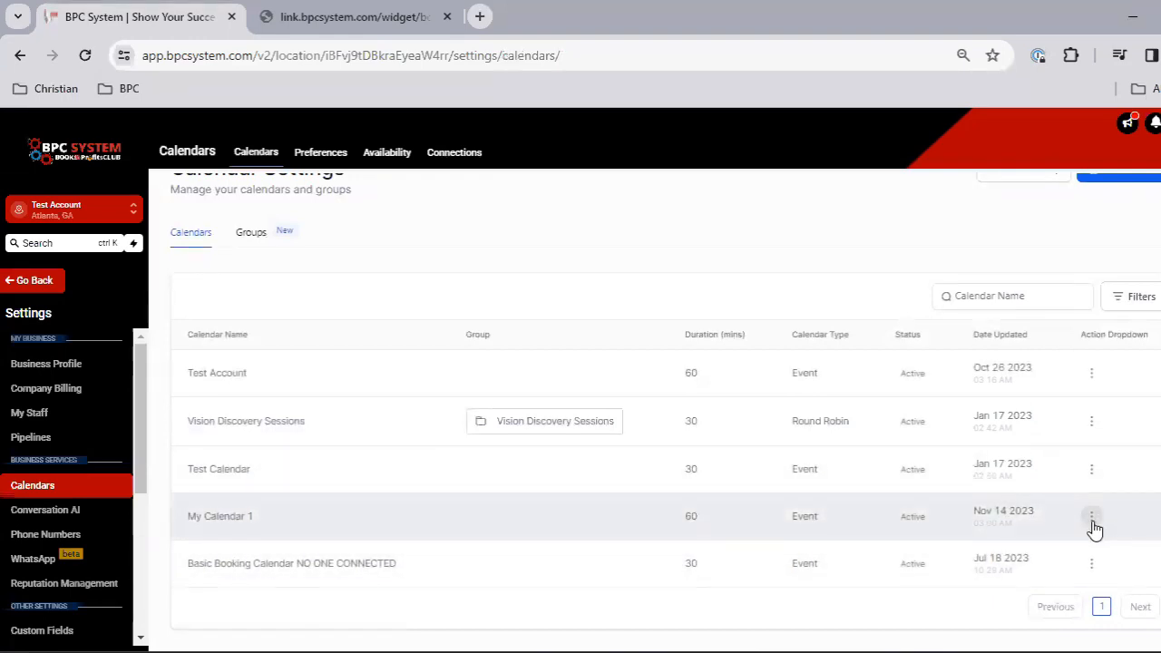
{"action": "left_click", "coordinate": [1093, 524]}
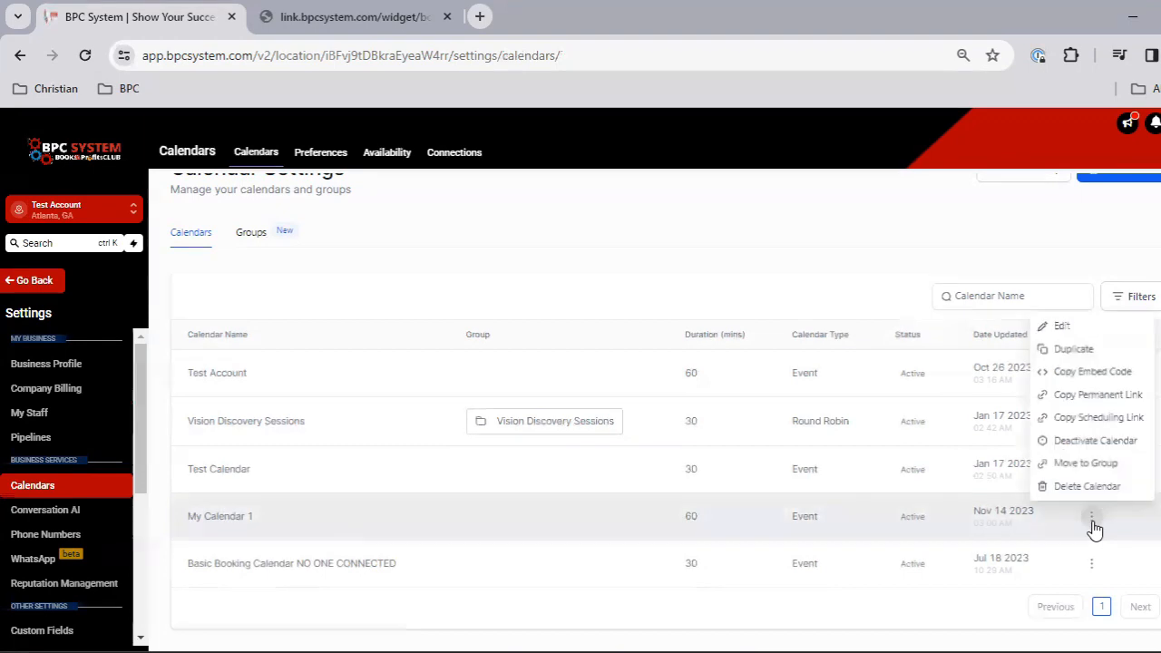
{"action": "left_click", "coordinate": [1068, 327]}
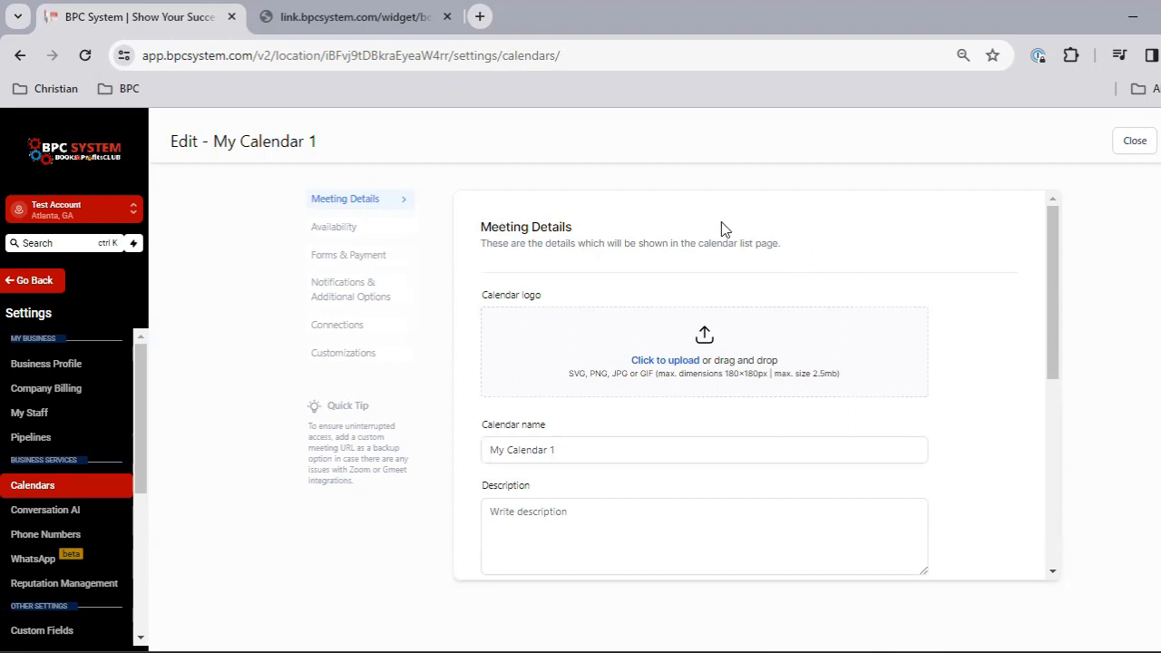
Examine the calendar's logo, name and description fields and its weekday availability hours
{"action": "left_click_drag", "start_coordinate": [722, 228], "coordinate": [643, 363]}
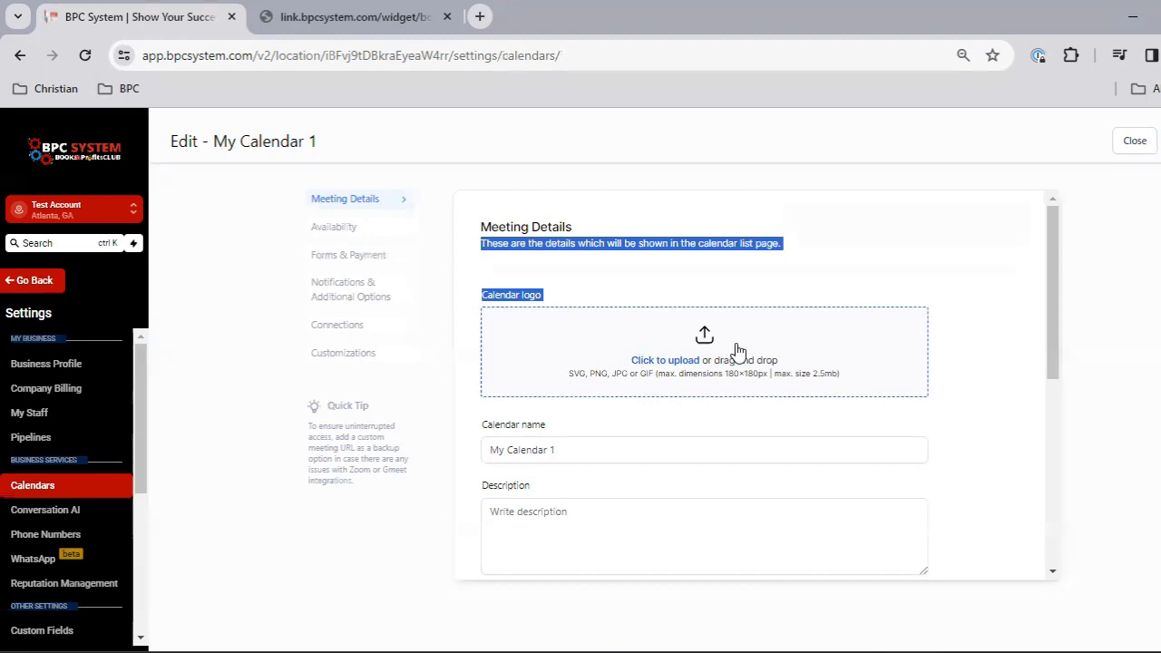
{"action": "left_click", "coordinate": [604, 451]}
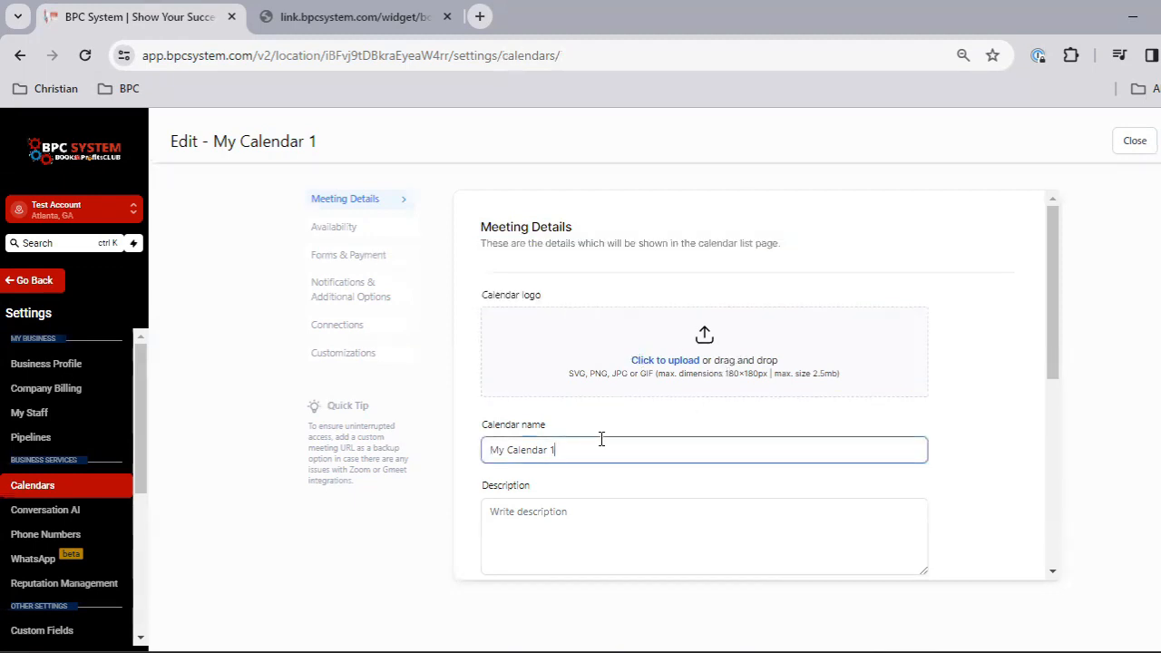
{"action": "left_click_drag", "start_coordinate": [601, 439], "coordinate": [466, 460]}
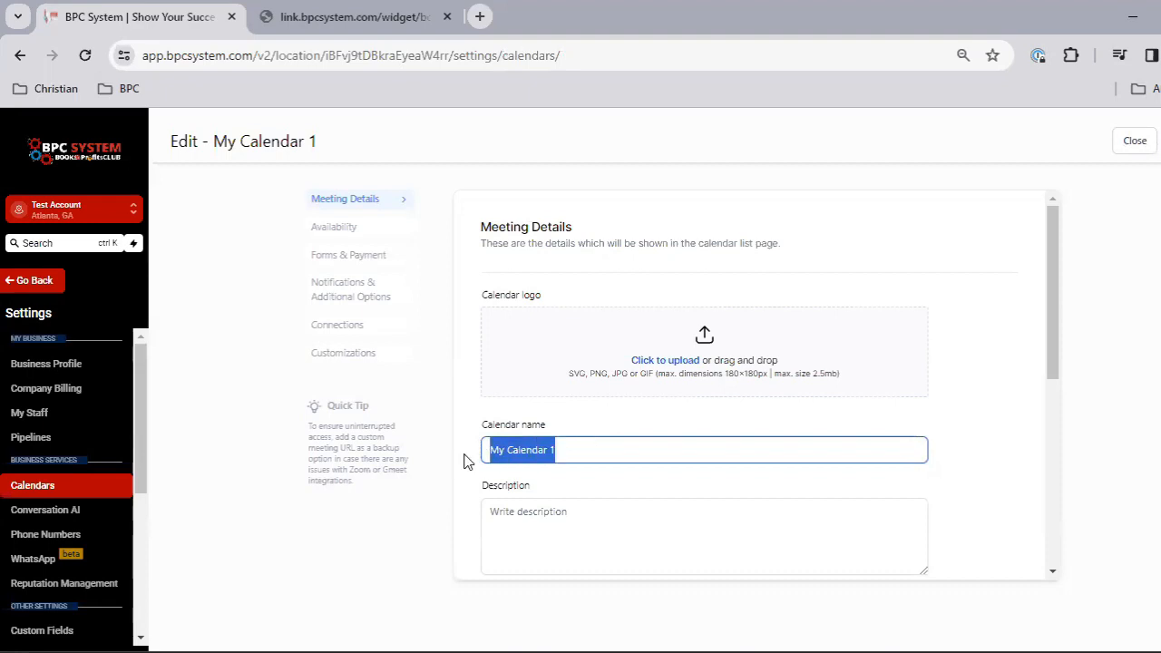
{"action": "left_click", "coordinate": [553, 524]}
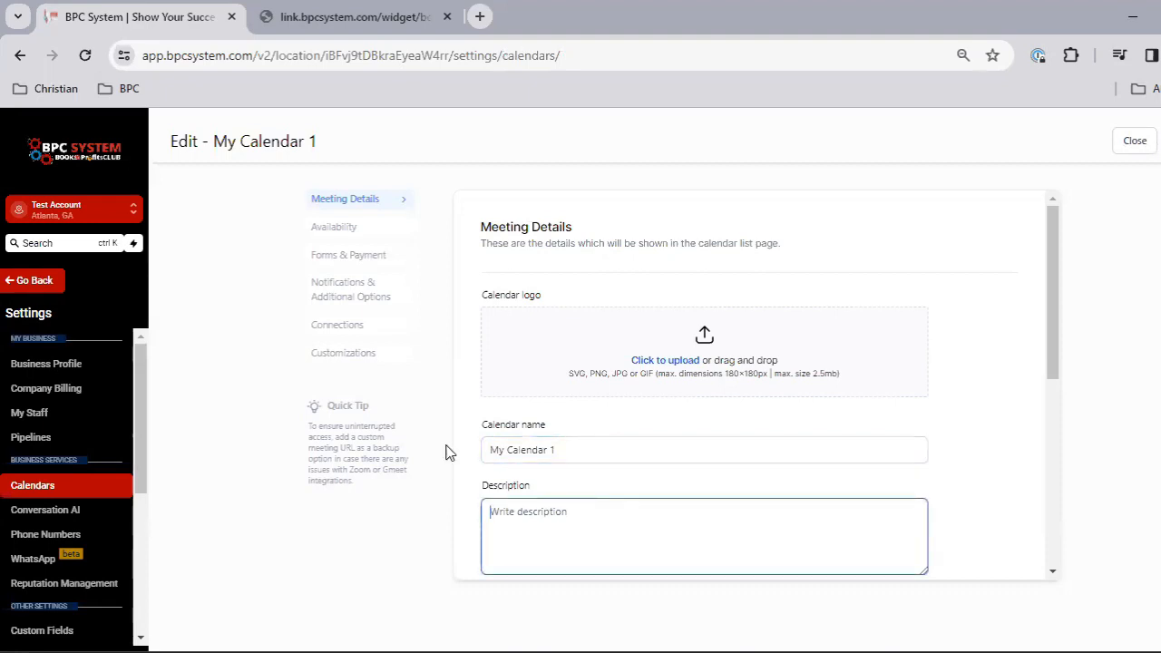
{"action": "left_click", "coordinate": [358, 238]}
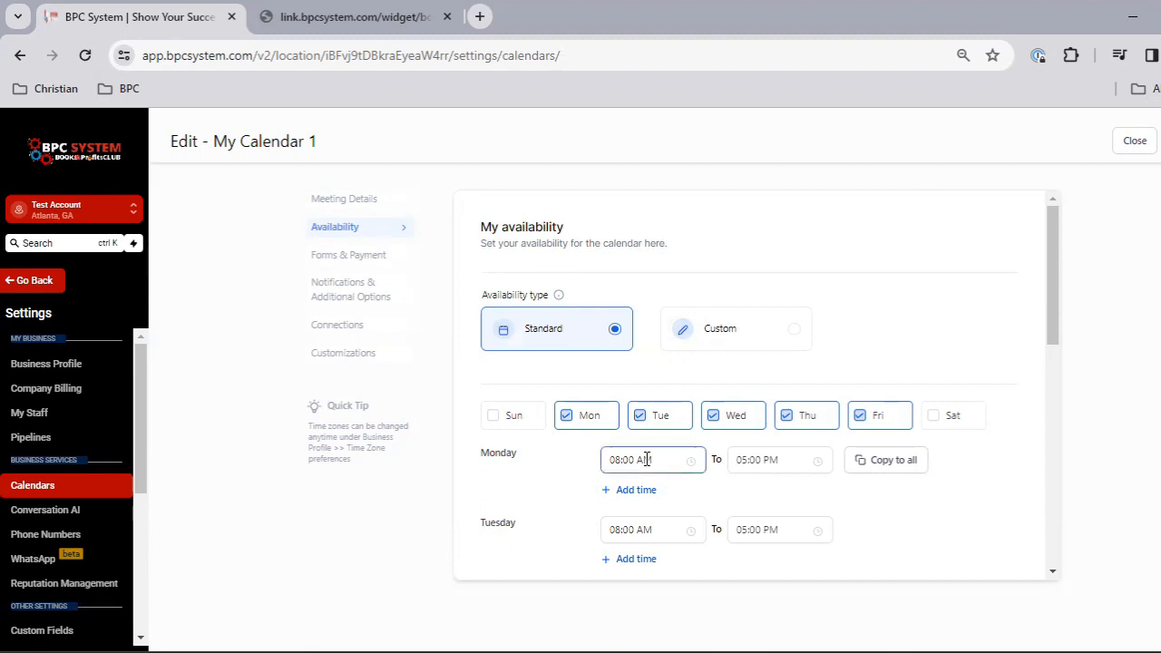
{"action": "scroll", "coordinate": [647, 458], "scroll_direction": "down", "scroll_amount": 1}
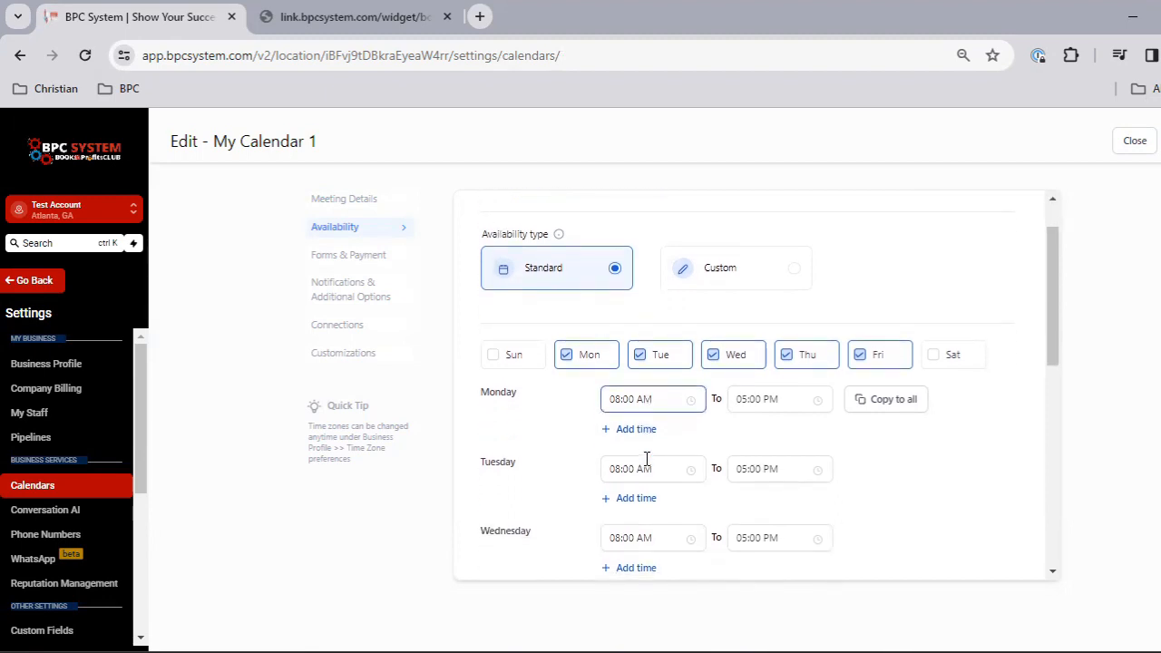
Examine the booking form selection, consent checkbox text, confirmation page options and thank-you message
{"action": "left_click", "coordinate": [339, 261]}
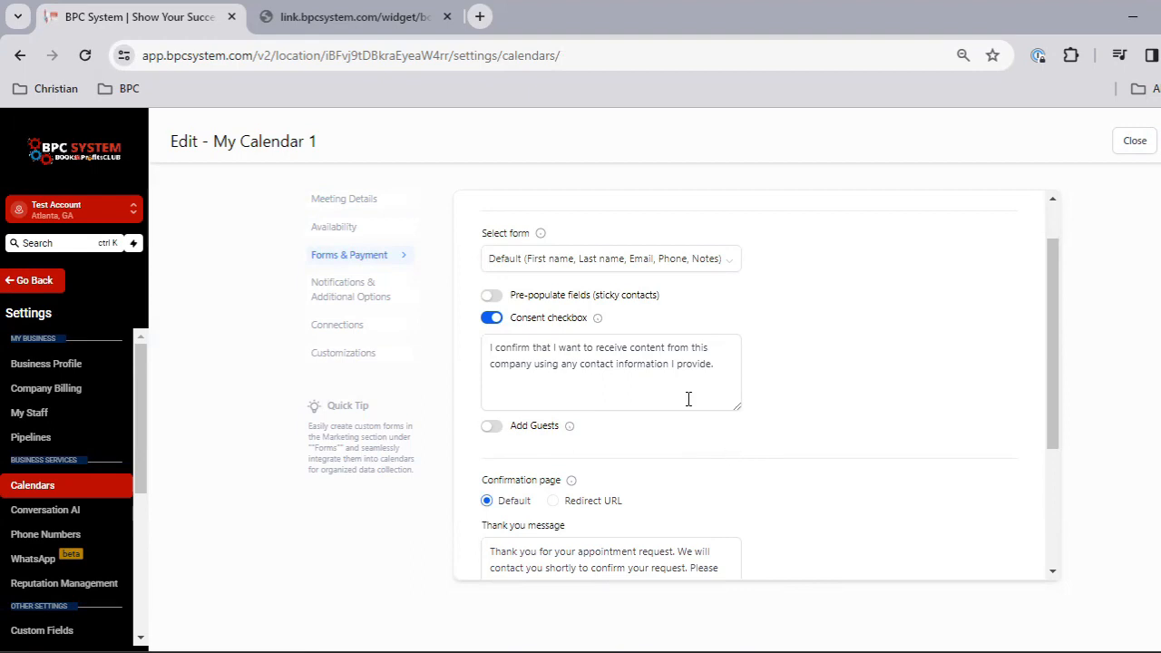
{"action": "left_click", "coordinate": [619, 368]}
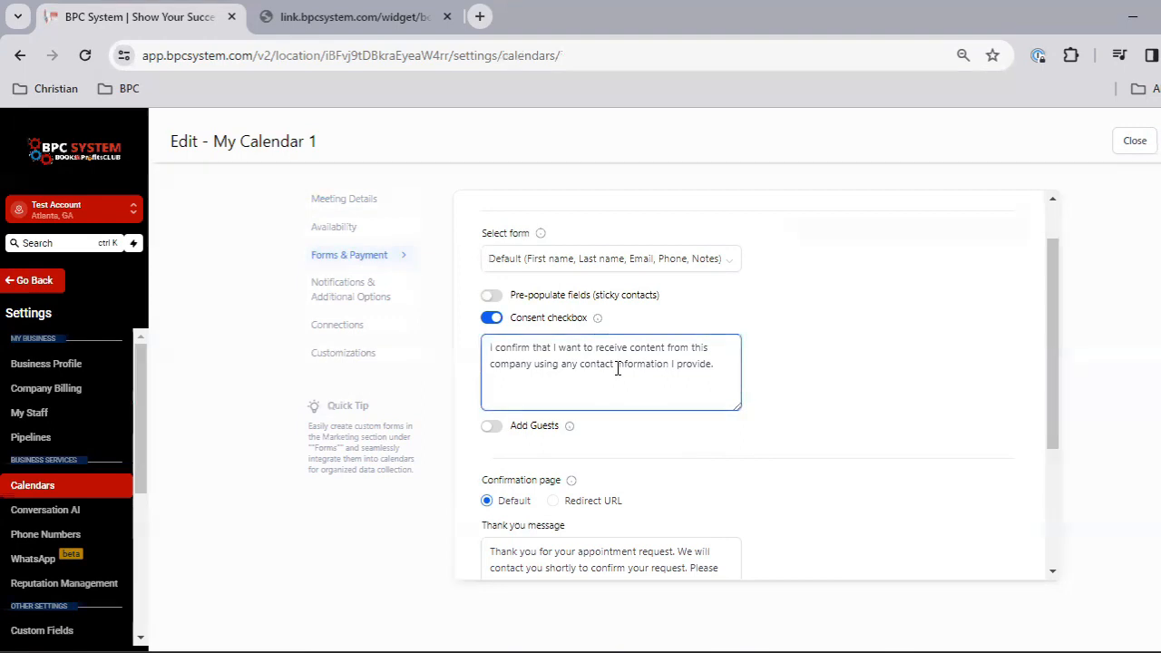
{"action": "scroll", "coordinate": [618, 369], "scroll_direction": "down", "scroll_amount": 1}
{"action": "scroll", "coordinate": [617, 369], "scroll_direction": "up", "scroll_amount": 2}
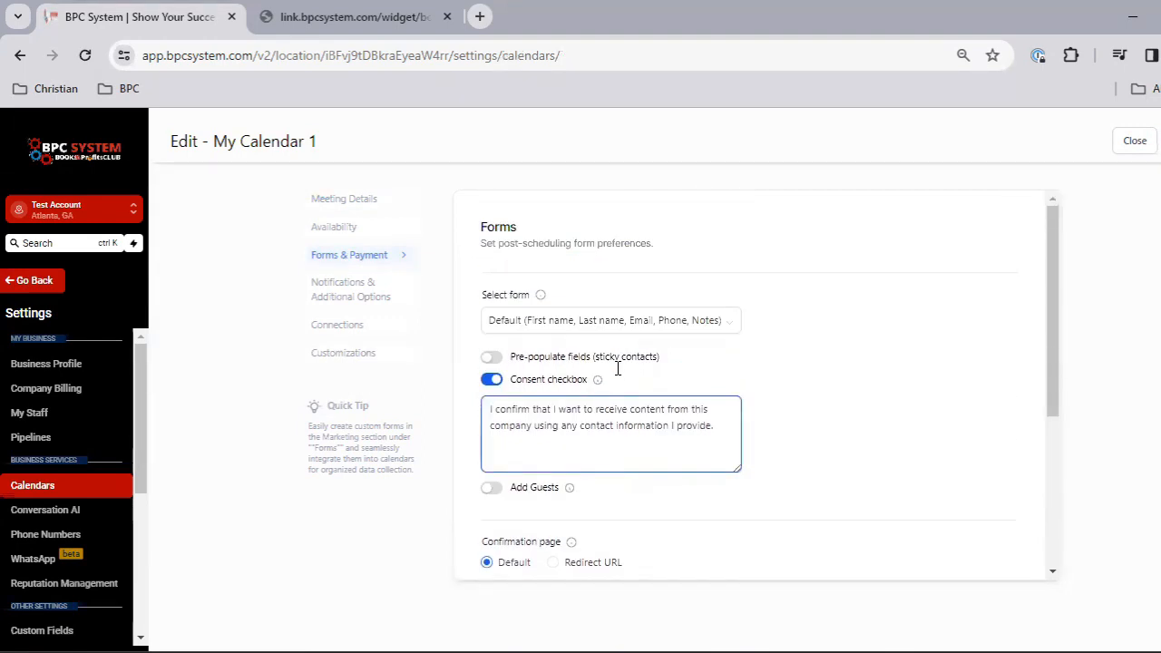
{"action": "scroll", "coordinate": [576, 426], "scroll_direction": "down", "scroll_amount": 1}
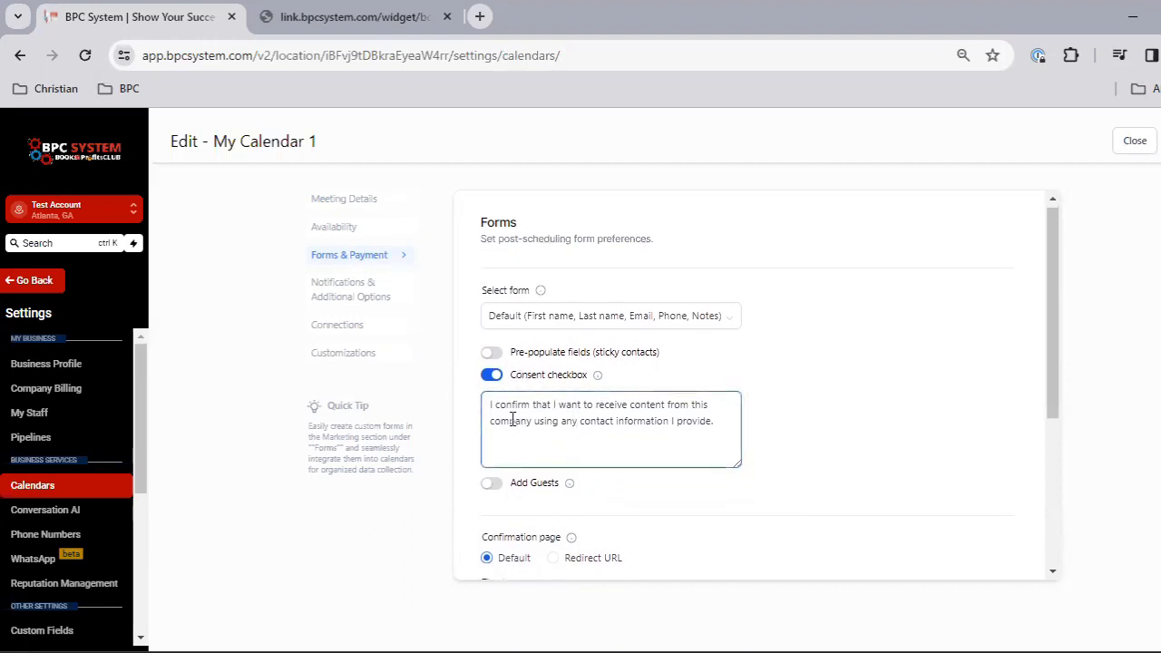
{"action": "left_click", "coordinate": [719, 422]}
{"action": "left_click_drag", "start_coordinate": [704, 422], "coordinate": [487, 406]}
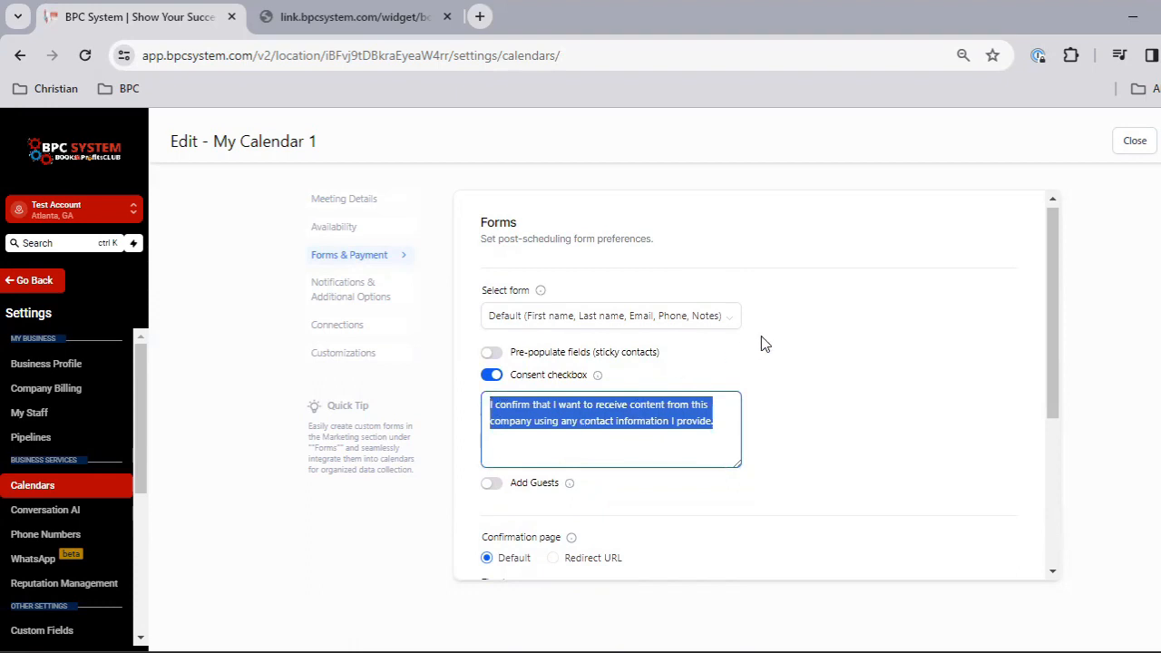
{"action": "left_click", "coordinate": [771, 361]}
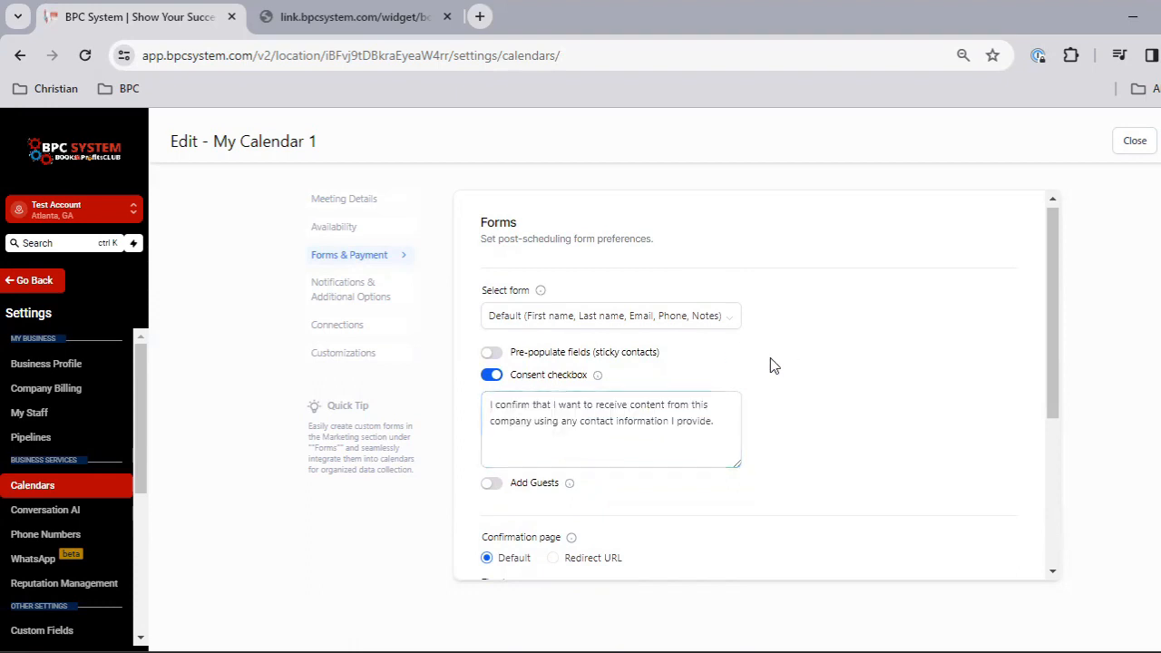
{"action": "left_click_drag", "start_coordinate": [725, 418], "coordinate": [487, 404]}
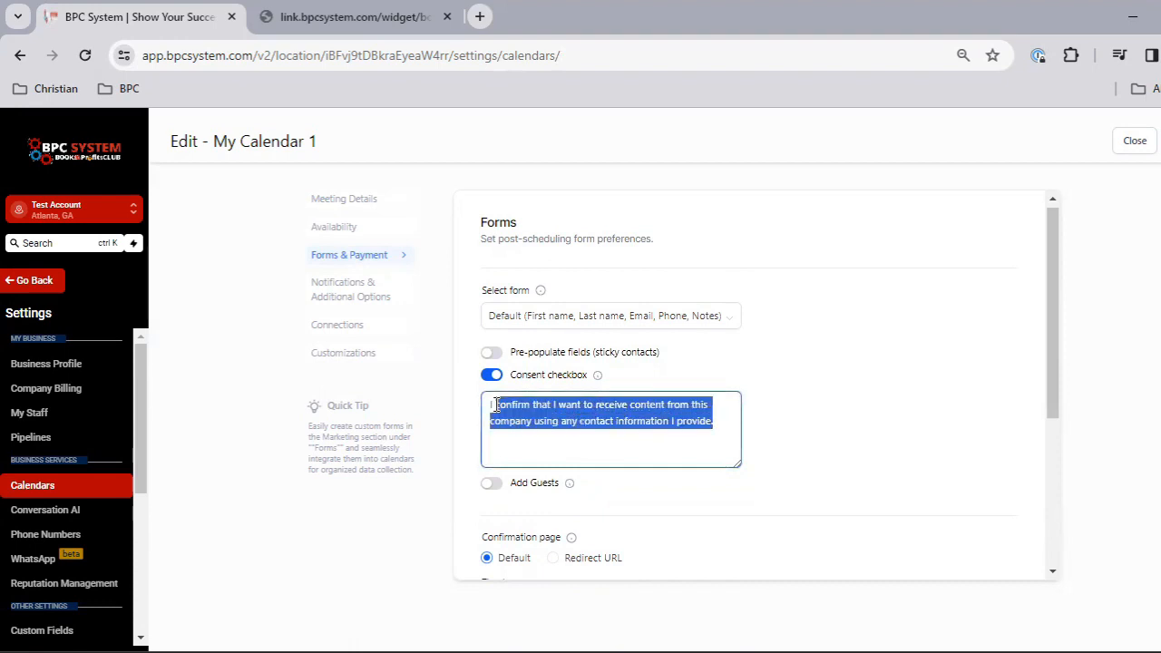
{"action": "left_click", "coordinate": [556, 412]}
{"action": "scroll", "coordinate": [555, 411], "scroll_direction": "down", "scroll_amount": 2}
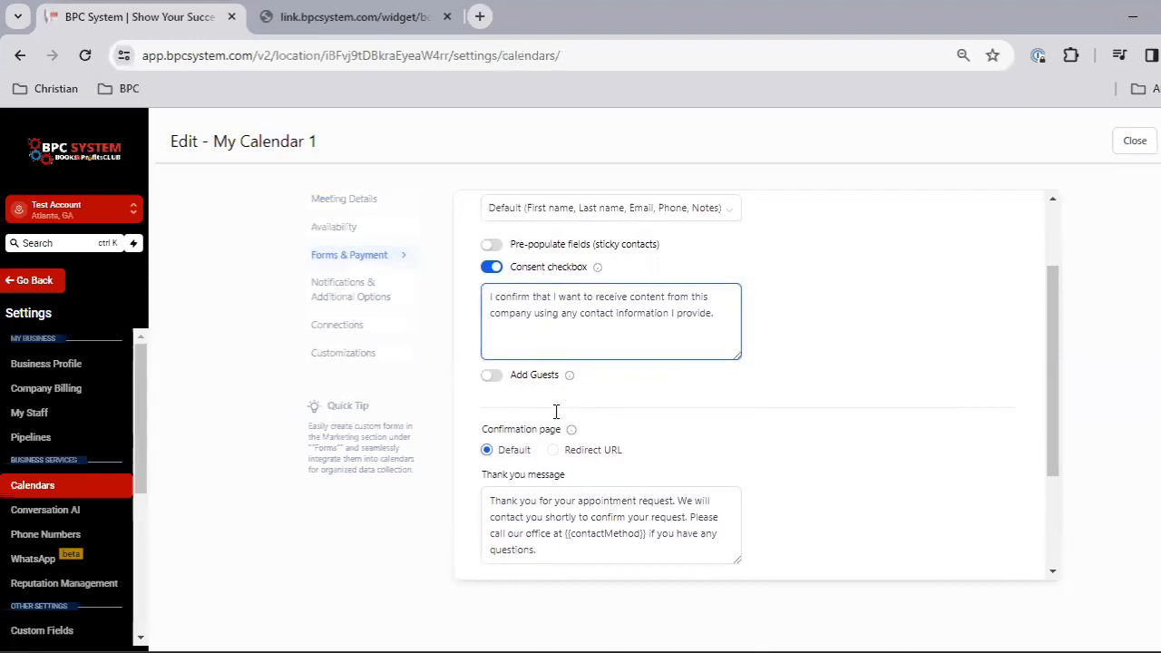
Set the acknowledgement email notification to go to the contact and additional emails, and review the alert address and Google invitation options
{"action": "left_click", "coordinate": [346, 286]}
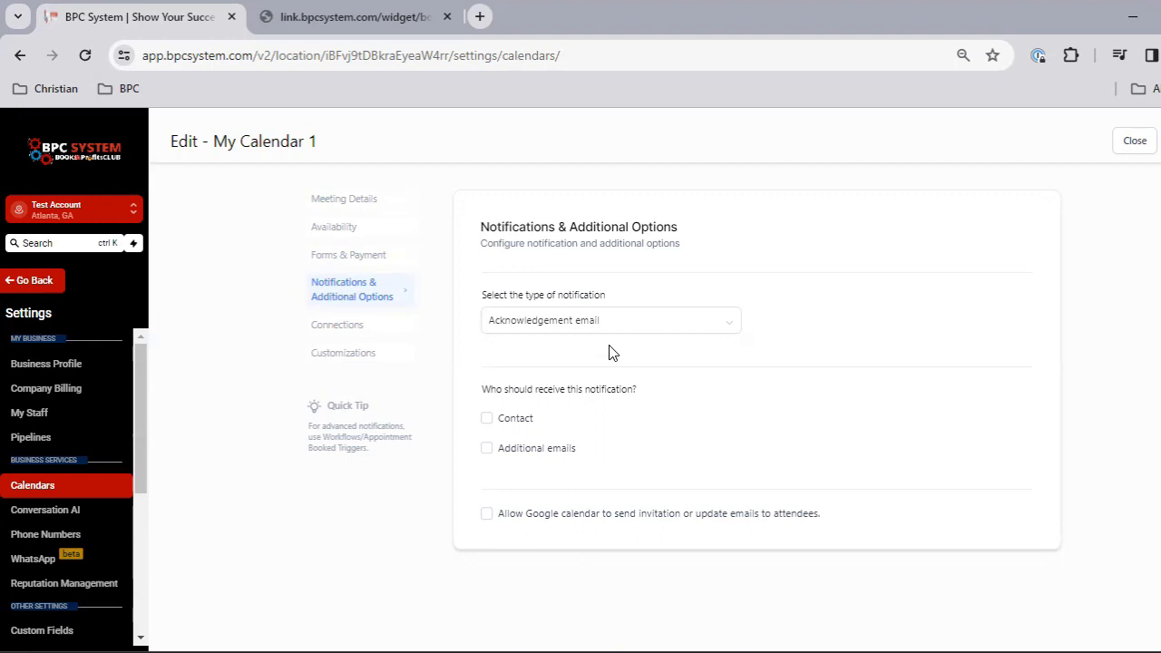
{"action": "left_click", "coordinate": [513, 420]}
{"action": "left_click", "coordinate": [487, 448]}
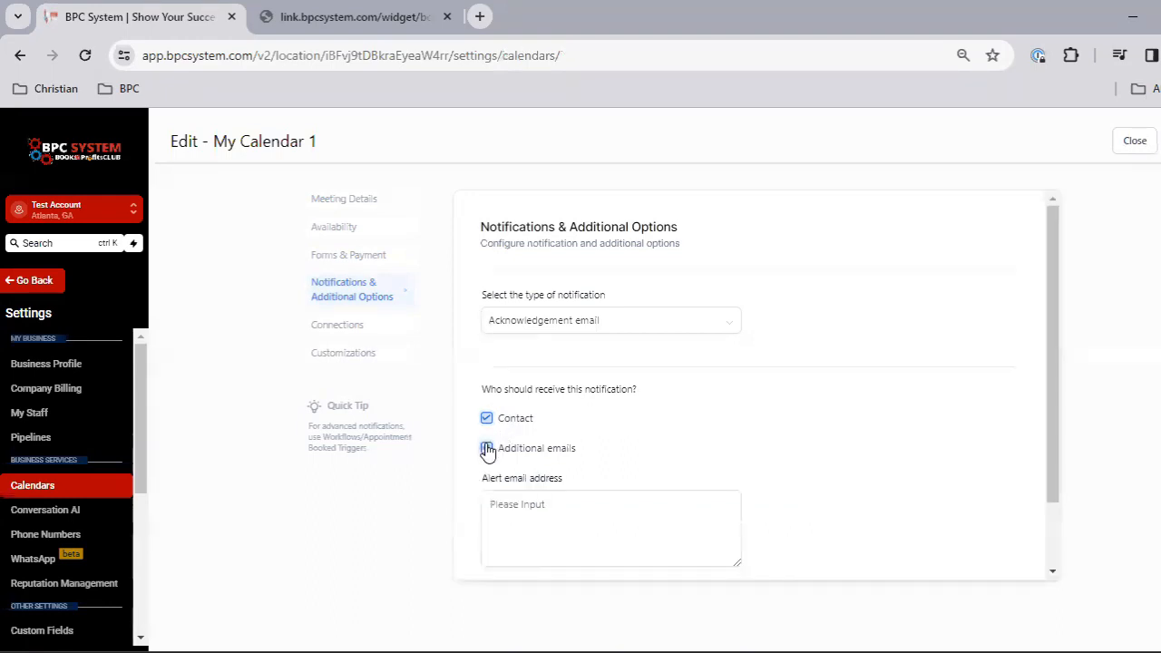
{"action": "left_click", "coordinate": [533, 508]}
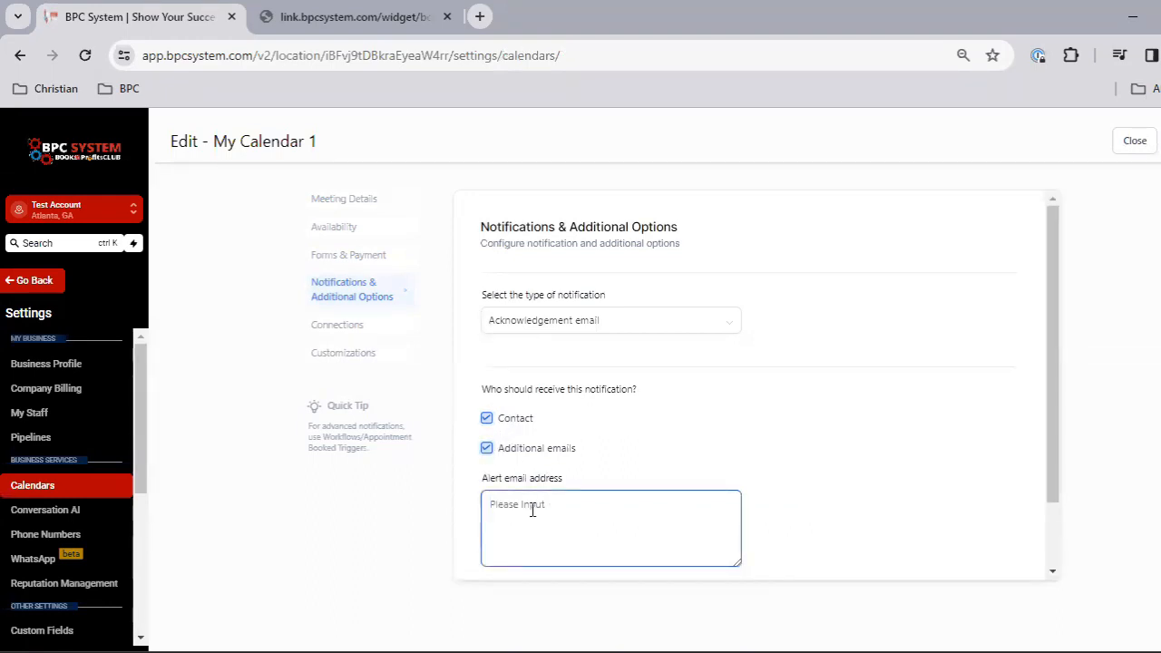
{"action": "scroll", "coordinate": [533, 511], "scroll_direction": "down", "scroll_amount": 1}
{"action": "scroll", "coordinate": [532, 511], "scroll_direction": "down", "scroll_amount": 1}
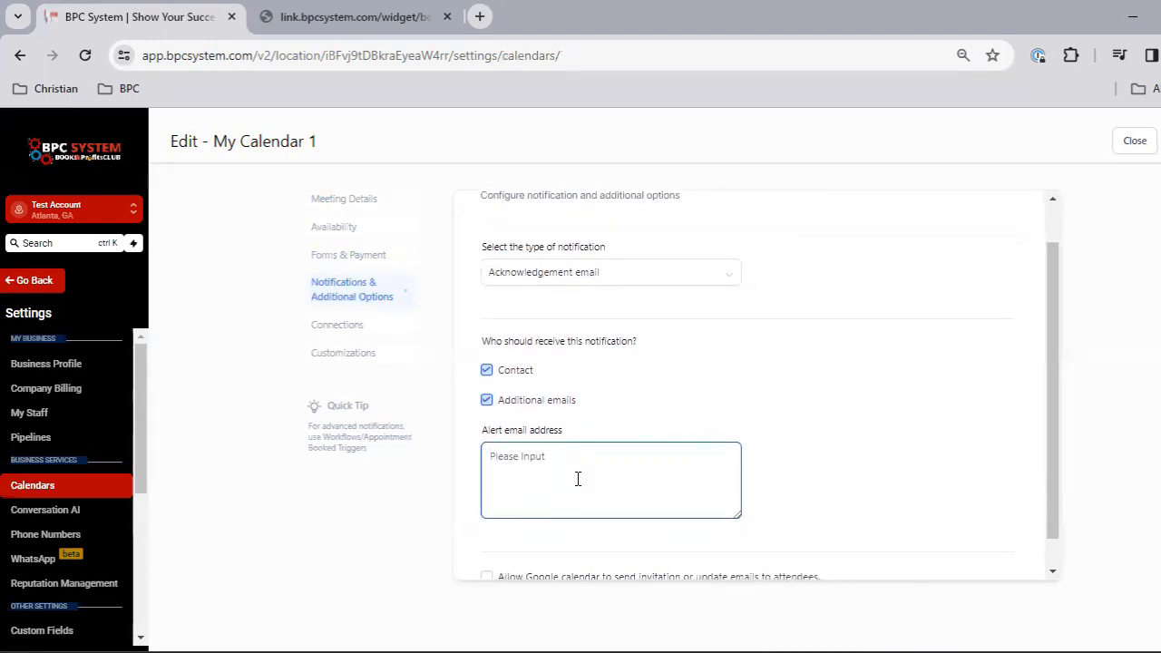
{"action": "scroll", "coordinate": [578, 479], "scroll_direction": "down", "scroll_amount": 1}
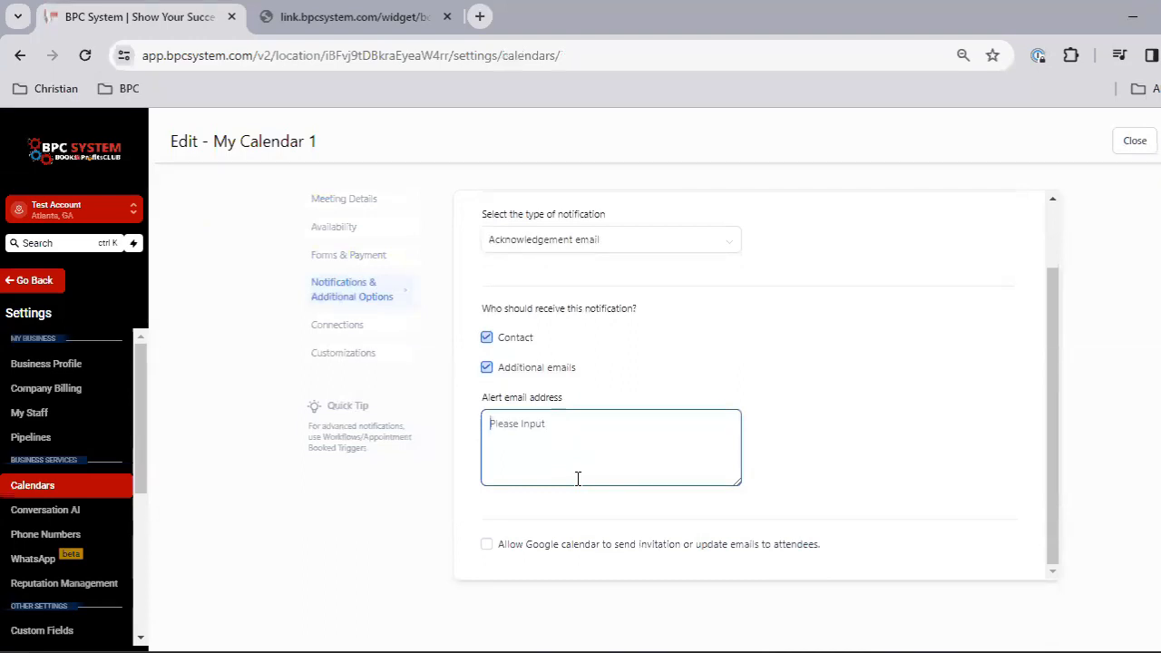
Link My Calendar 1 to the external calendar Test 1 for event syncing
{"action": "left_click", "coordinate": [327, 334]}
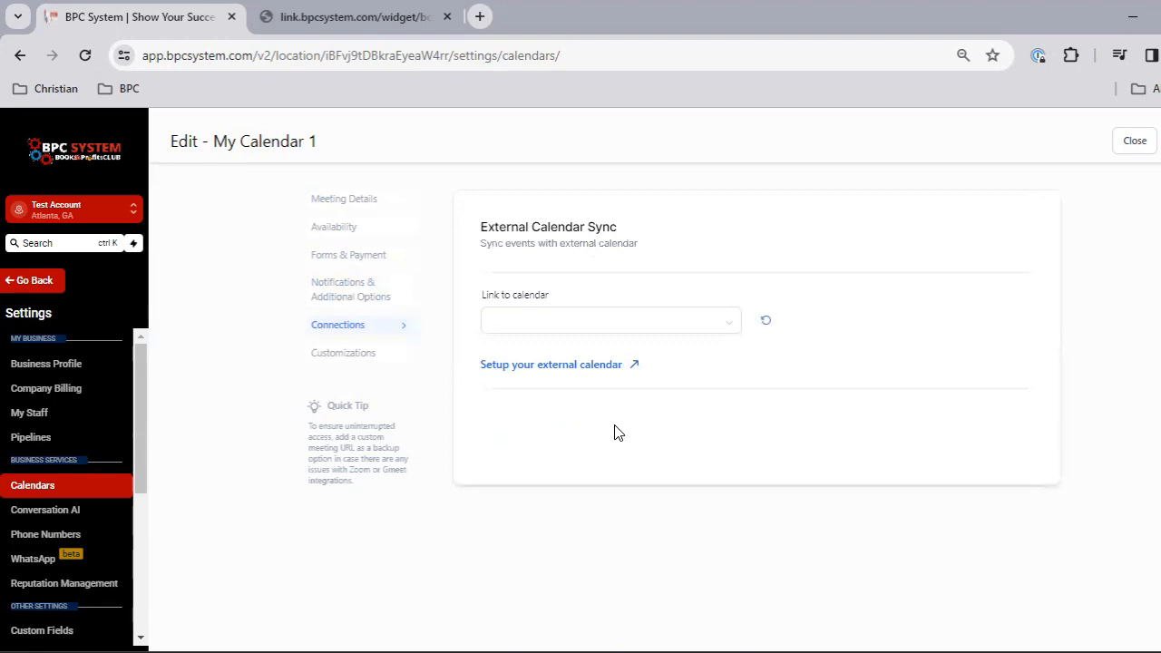
{"action": "left_click", "coordinate": [612, 395]}
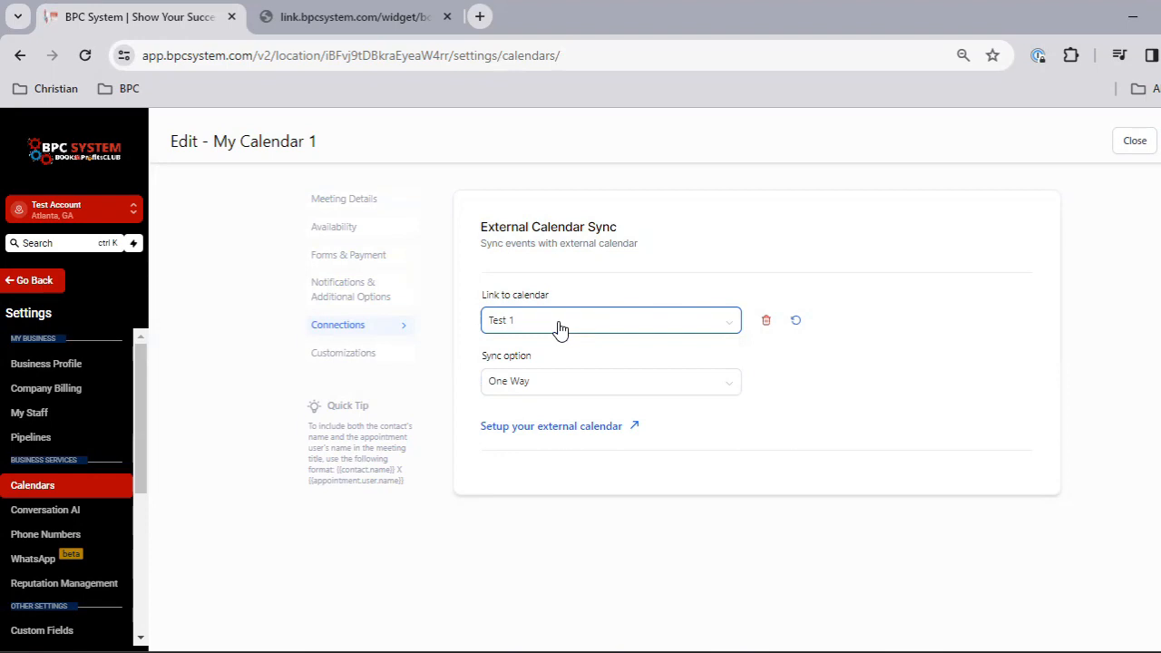
Try the Two Way and Smart sync options for the linked Test 1 calendar and return to One Way
{"action": "left_click", "coordinate": [543, 396]}
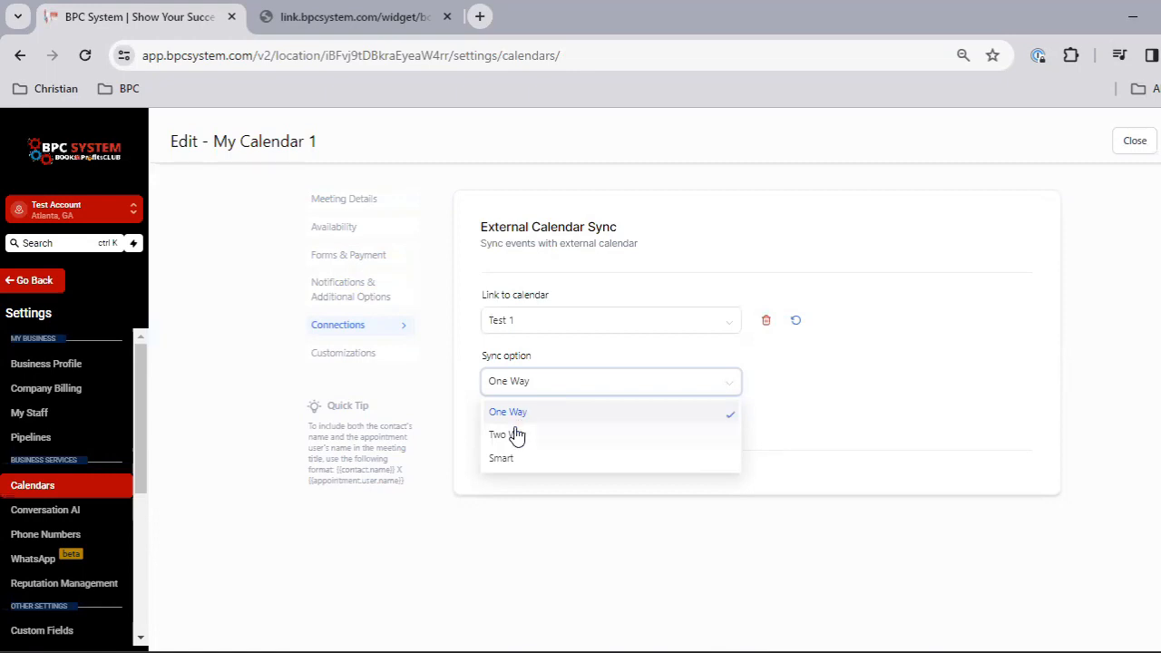
{"action": "left_click", "coordinate": [516, 434]}
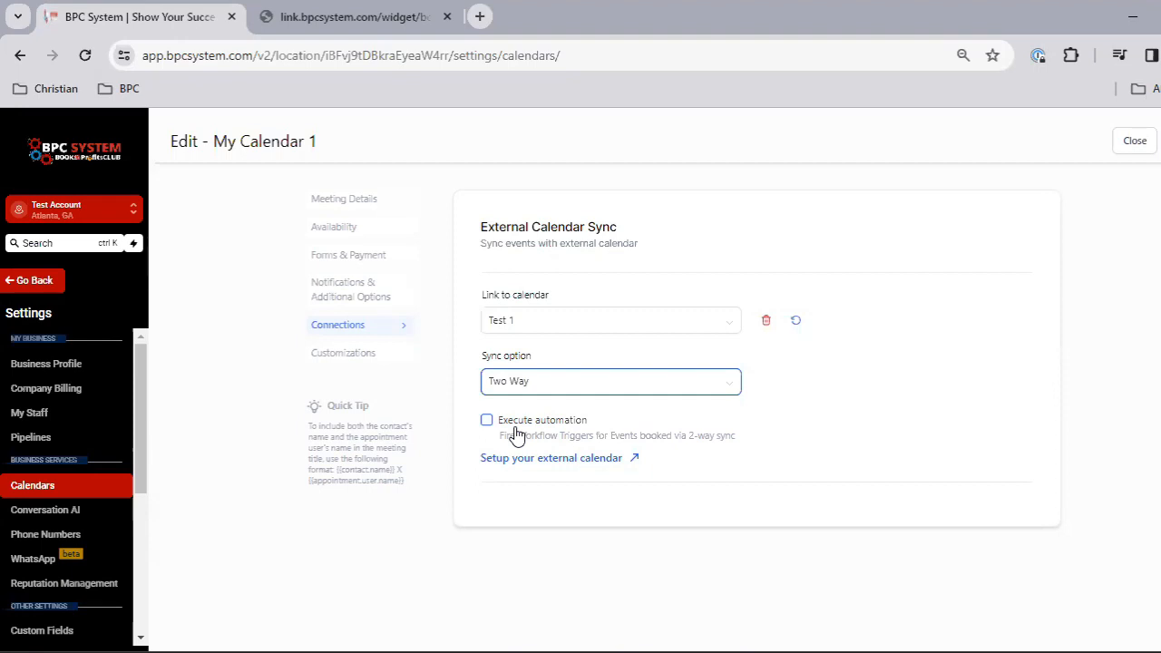
{"action": "left_click", "coordinate": [546, 393]}
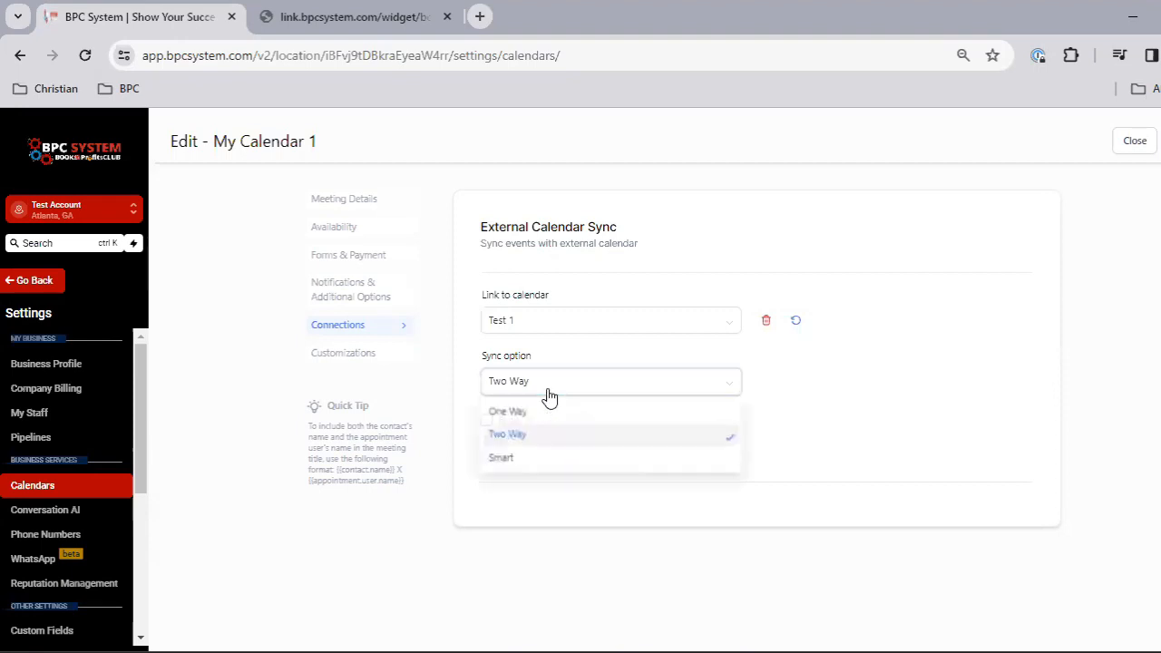
{"action": "left_click", "coordinate": [504, 458]}
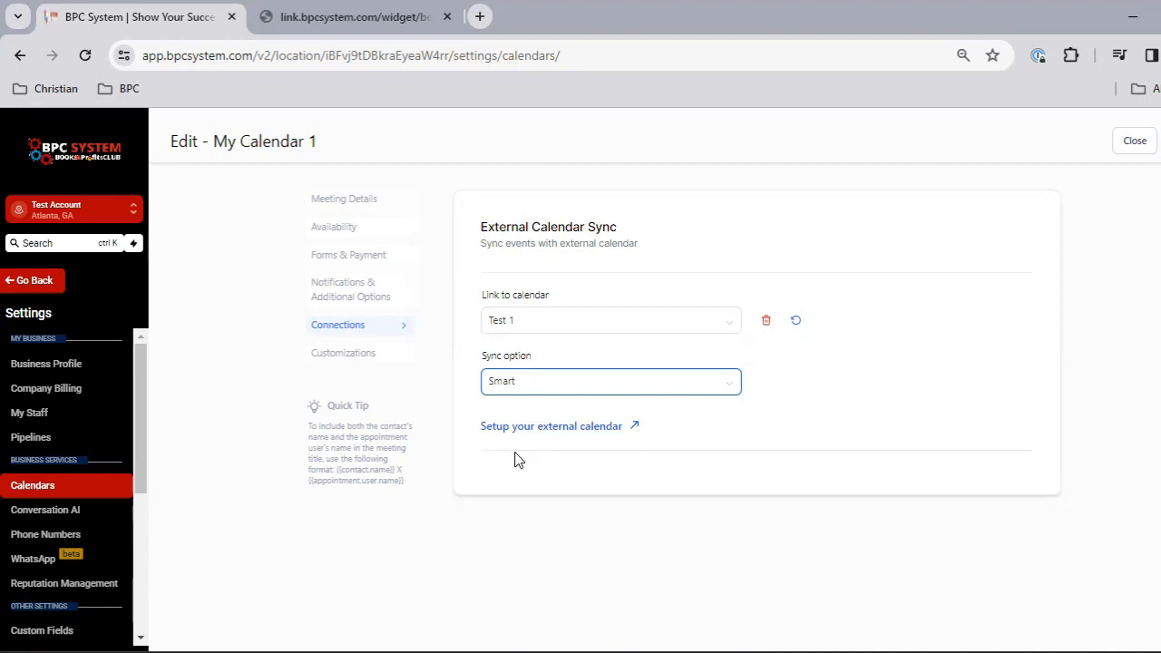
{"action": "left_click", "coordinate": [580, 388]}
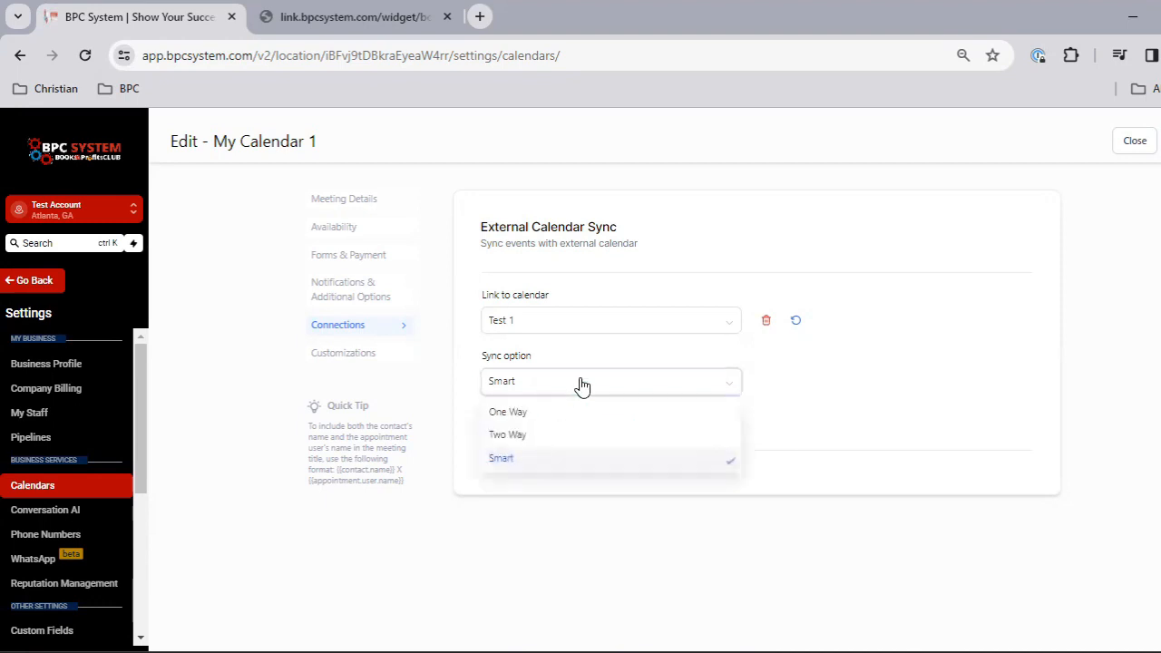
{"action": "left_click", "coordinate": [536, 413]}
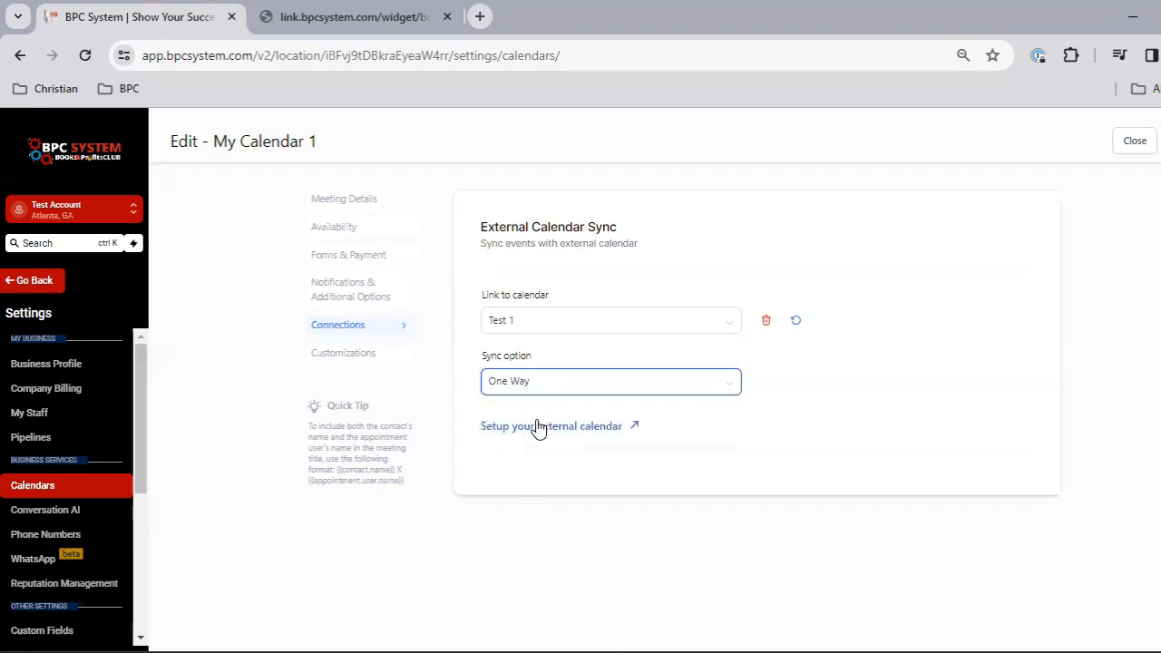
Open the calendar's customizations, try the Classic widget style and return to Neo
{"action": "left_click", "coordinate": [343, 354]}
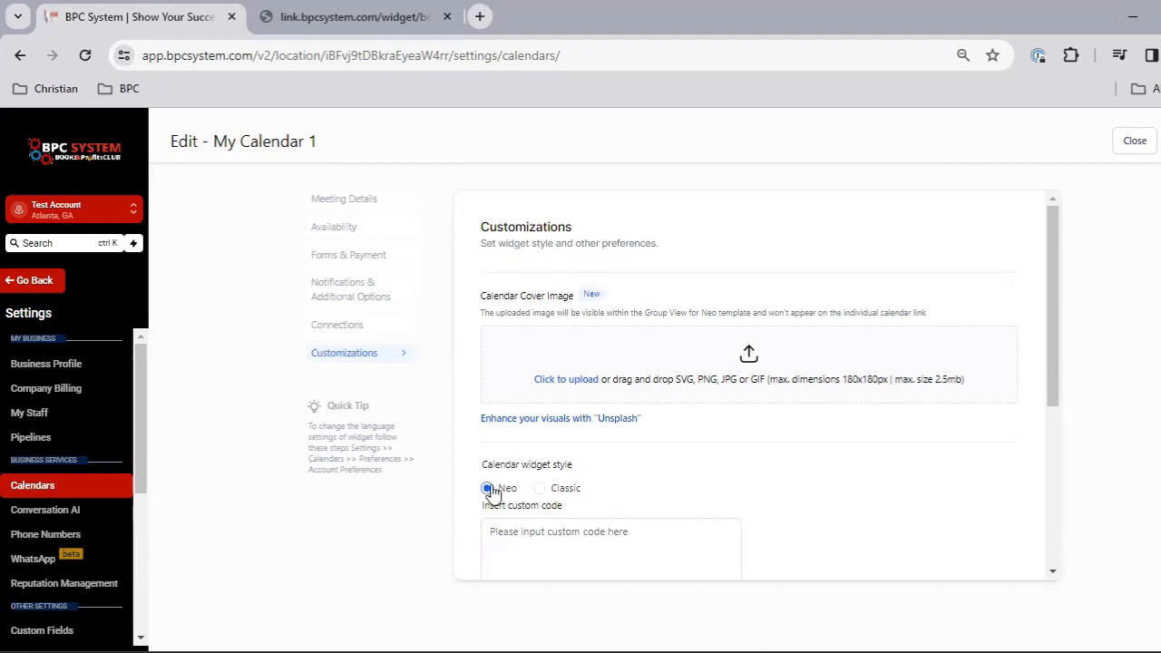
{"action": "left_click", "coordinate": [553, 490]}
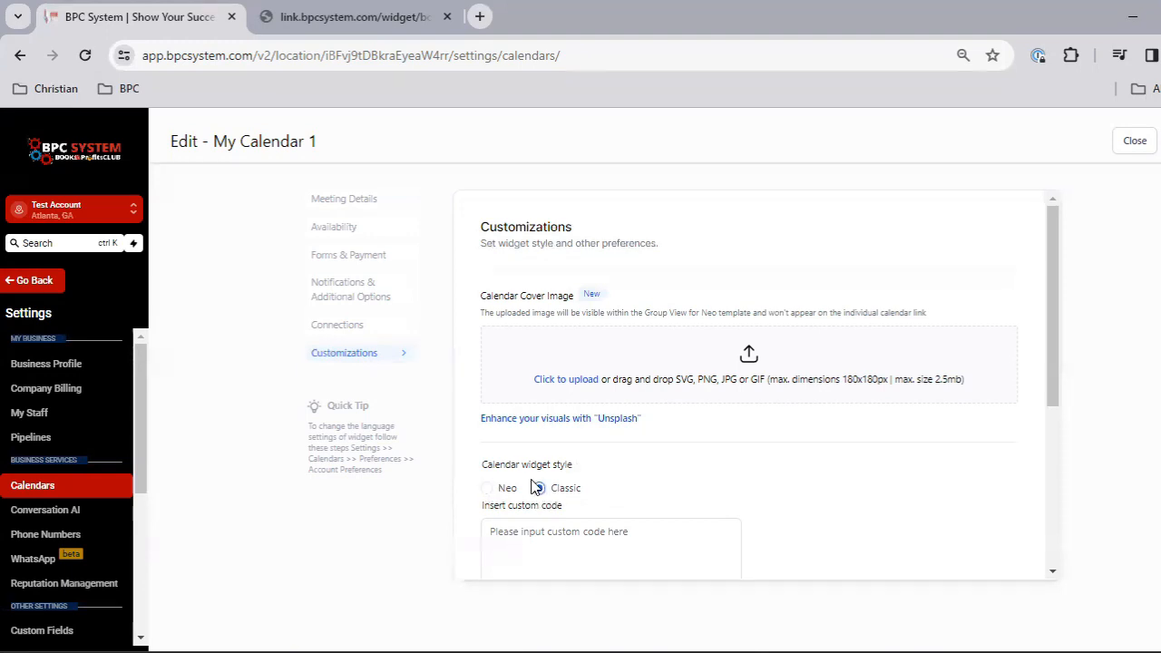
{"action": "scroll", "coordinate": [531, 485], "scroll_direction": "down", "scroll_amount": 2}
{"action": "left_click", "coordinate": [488, 341]}
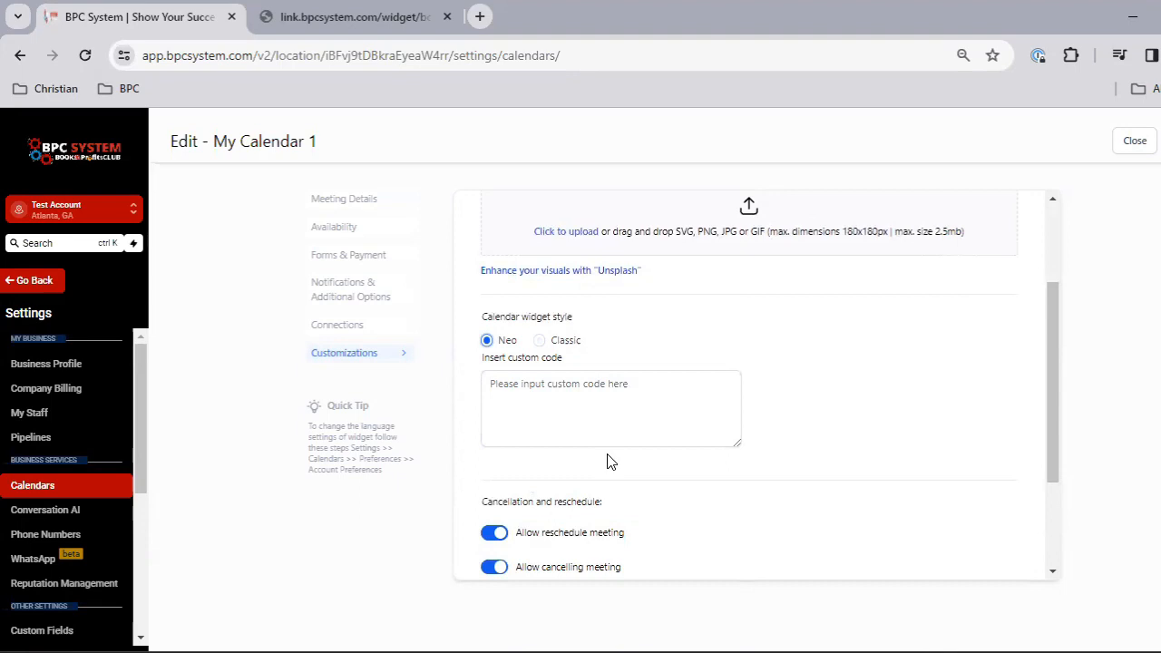
Disable and re-enable the permissions for cancelling and rescheduling meetings
{"action": "scroll", "coordinate": [610, 462], "scroll_direction": "down", "scroll_amount": 1}
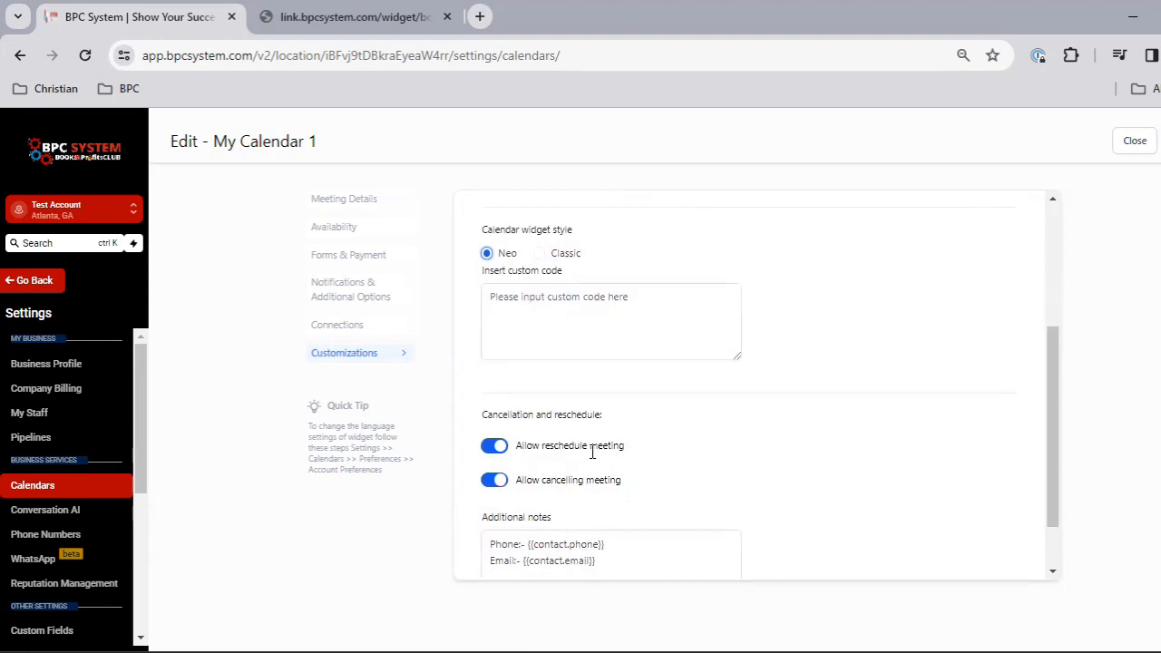
{"action": "scroll", "coordinate": [567, 485], "scroll_direction": "down", "scroll_amount": 1}
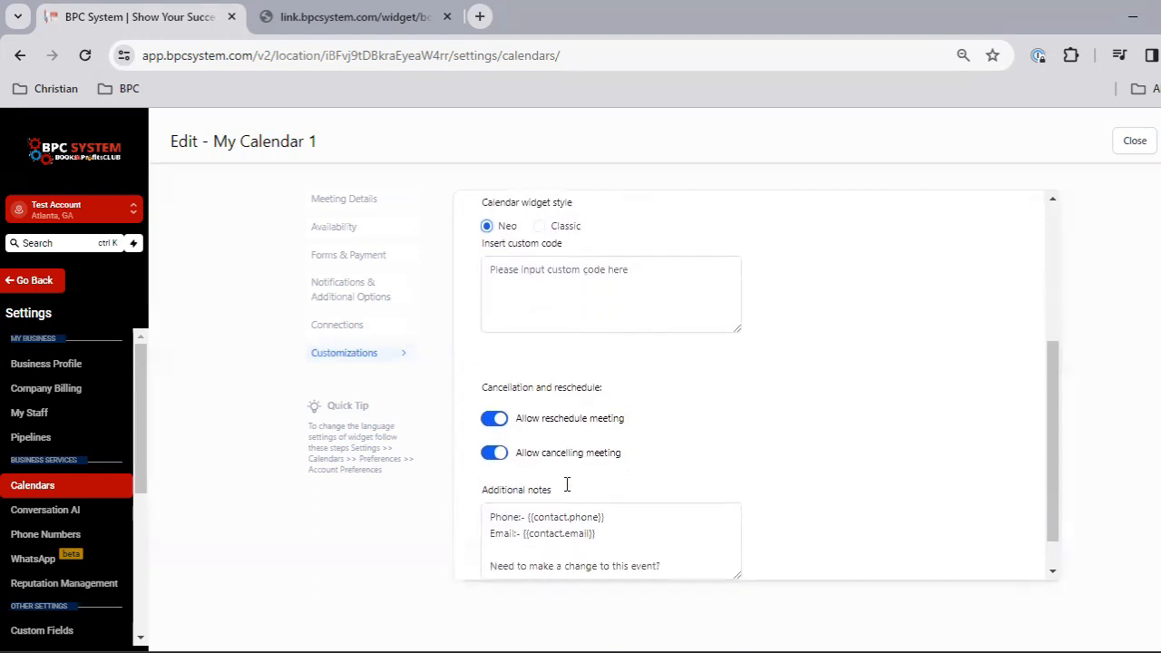
{"action": "scroll", "coordinate": [567, 486], "scroll_direction": "down", "scroll_amount": 1}
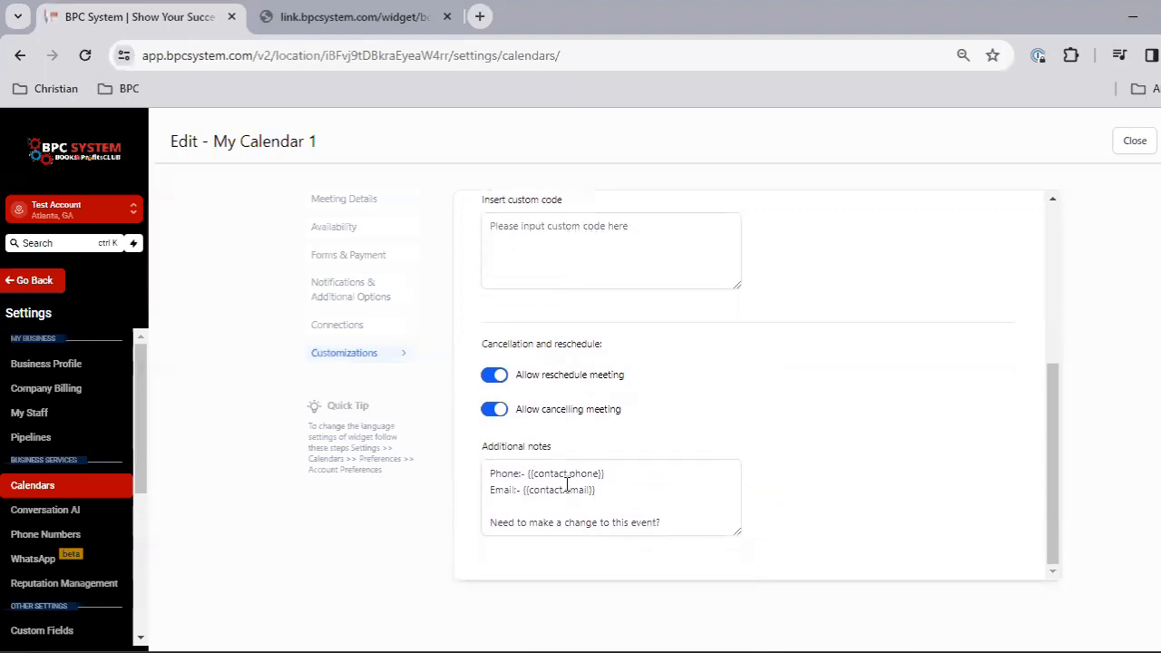
{"action": "left_click", "coordinate": [497, 416]}
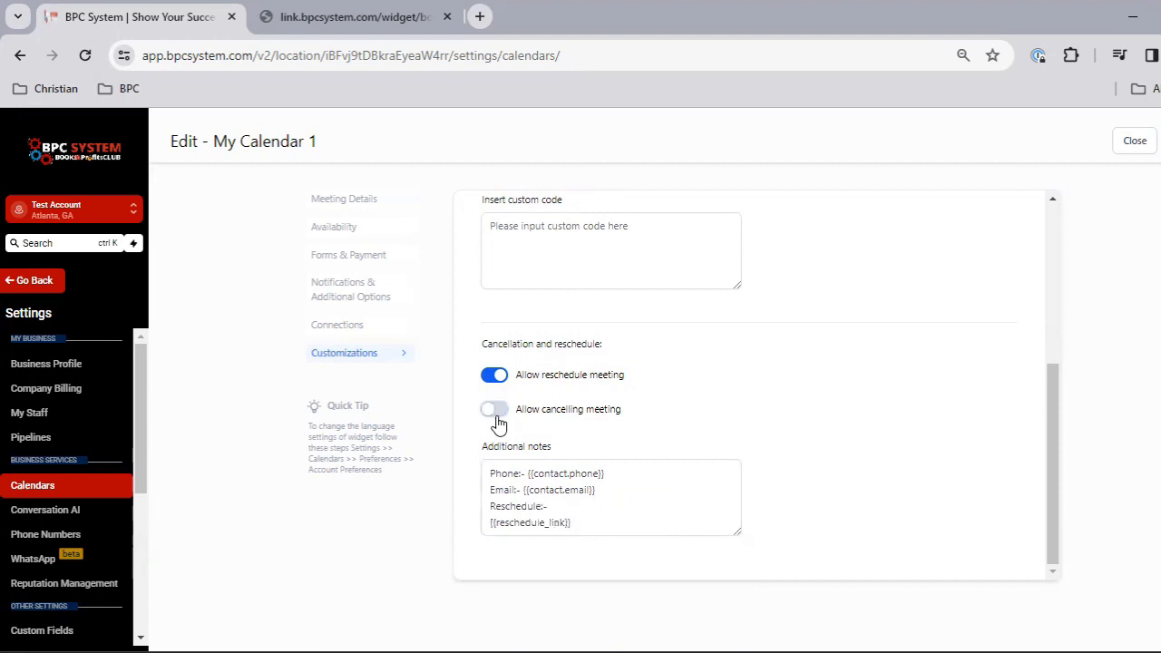
{"action": "left_click", "coordinate": [497, 415]}
{"action": "left_click", "coordinate": [497, 383]}
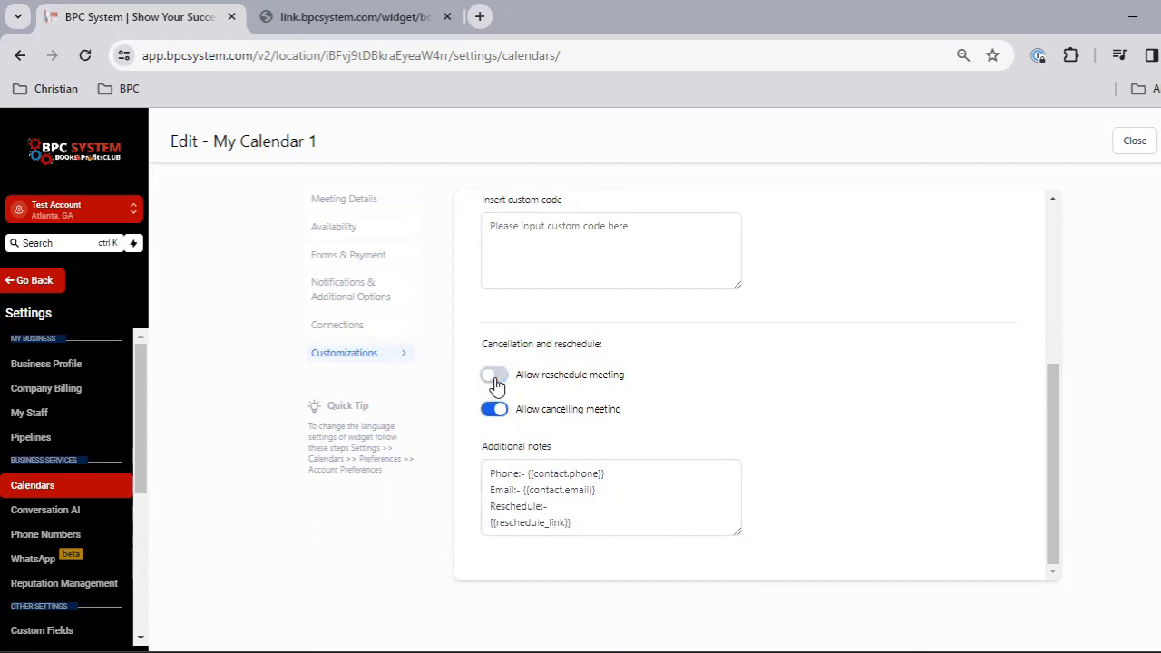
{"action": "left_click", "coordinate": [497, 383]}
Examine the additional notes text, including its reschedule and cancellation link placeholders
{"action": "left_click", "coordinate": [537, 507]}
{"action": "scroll", "coordinate": [536, 506], "scroll_direction": "down", "scroll_amount": 1}
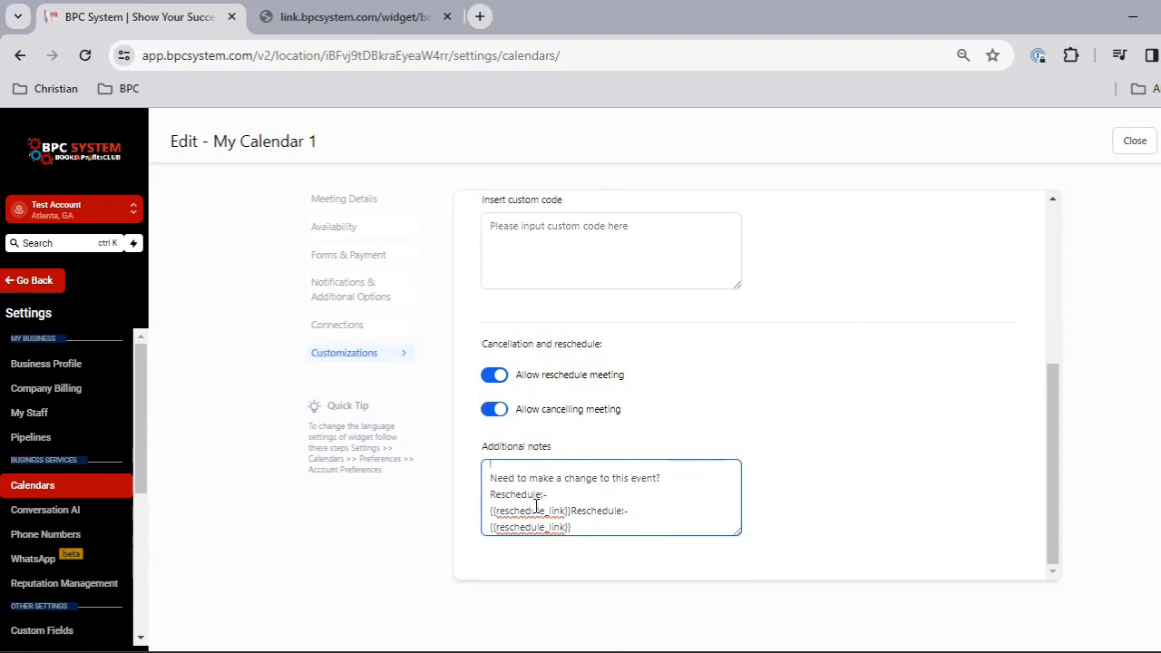
{"action": "scroll", "coordinate": [536, 506], "scroll_direction": "down", "scroll_amount": 2}
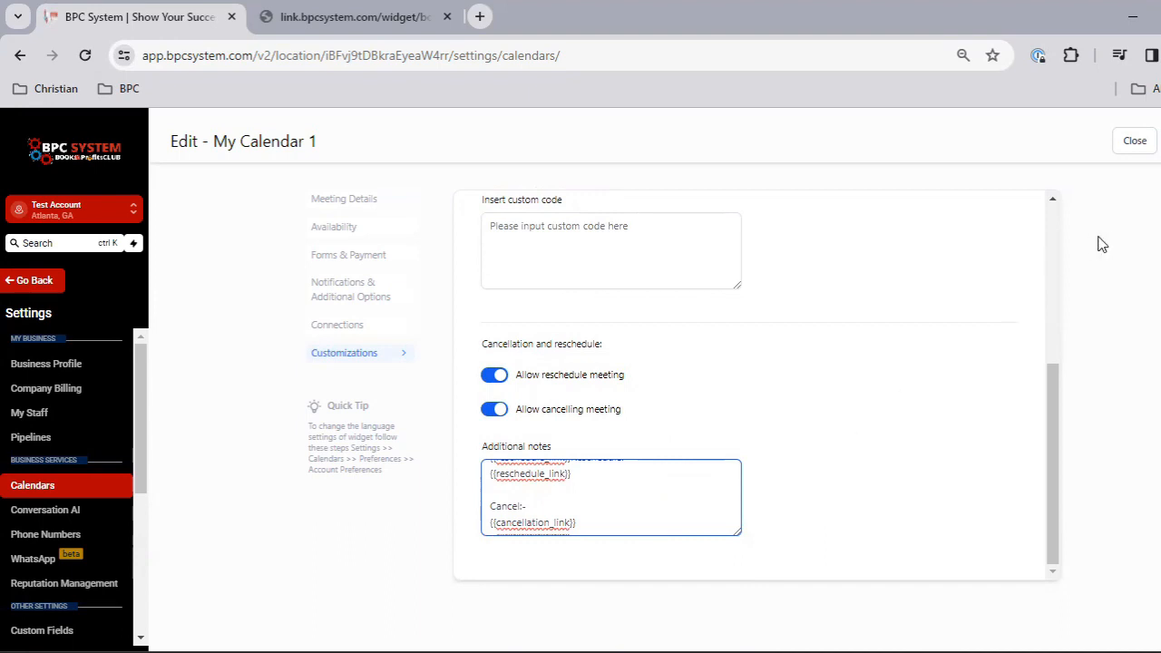
Finish editing My Calendar 1 and return to the list of calendars to review its entry
{"action": "left_click", "coordinate": [1160, 140]}
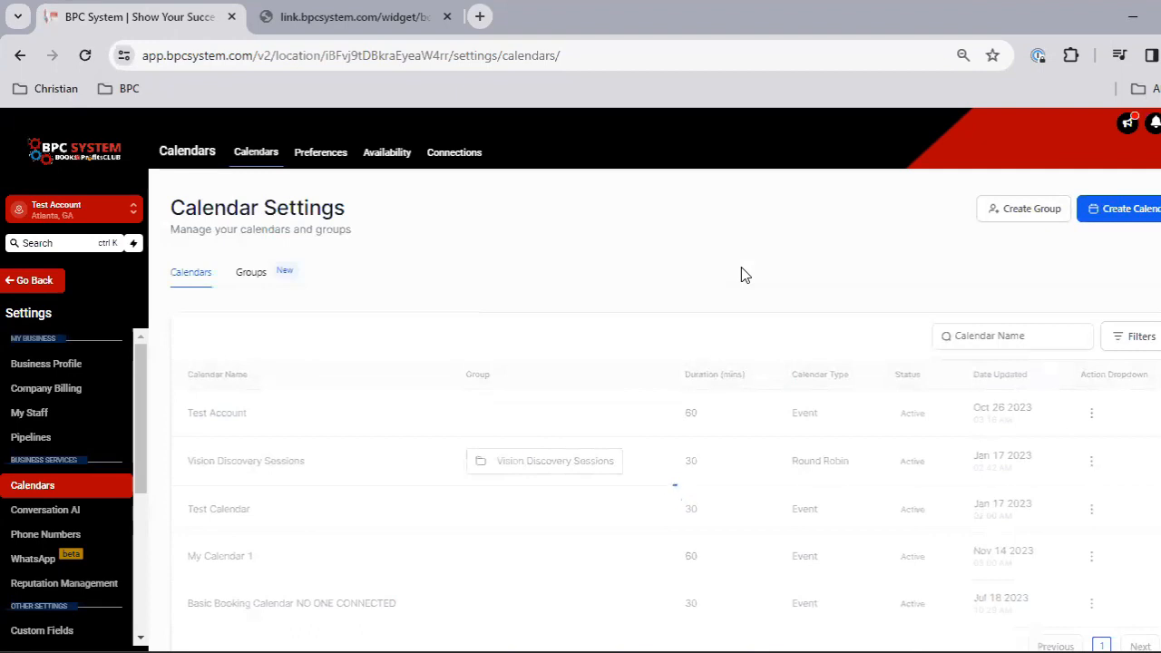
{"action": "scroll", "coordinate": [497, 555], "scroll_direction": "down", "scroll_amount": 1}
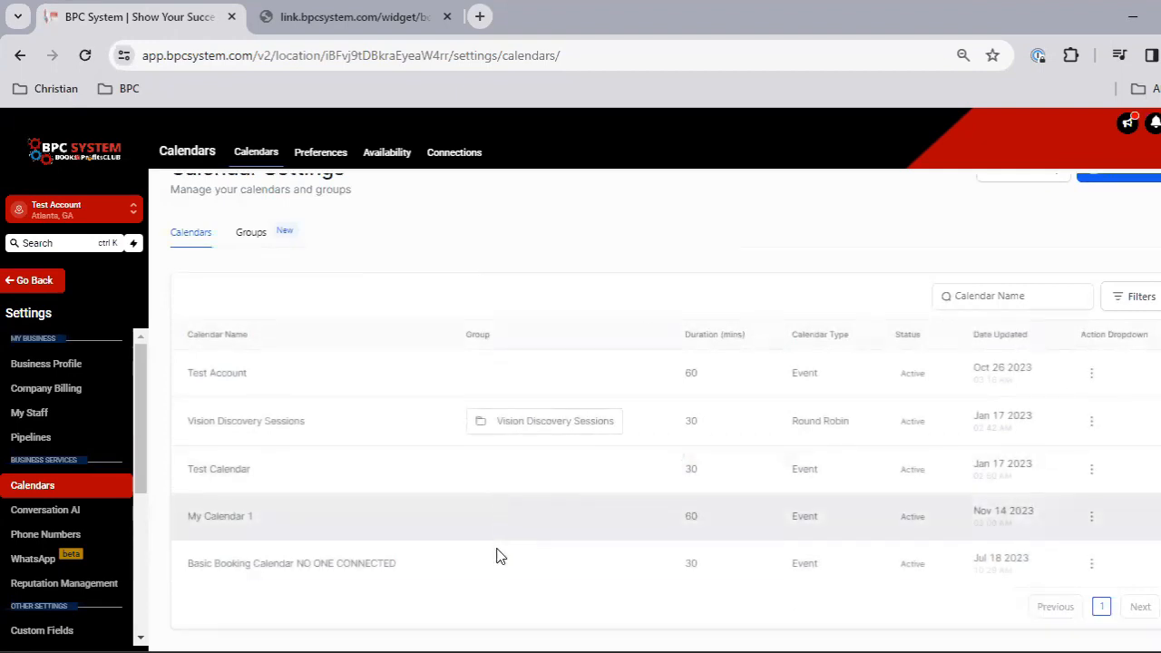
{"action": "scroll", "coordinate": [496, 555], "scroll_direction": "up", "scroll_amount": 1}
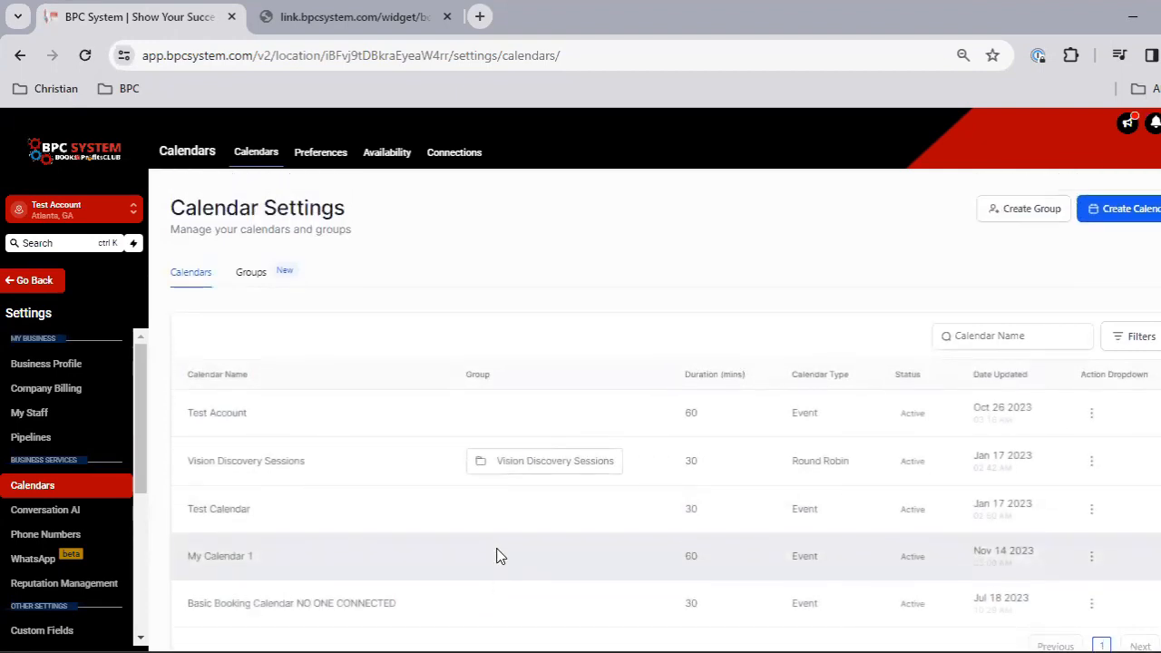